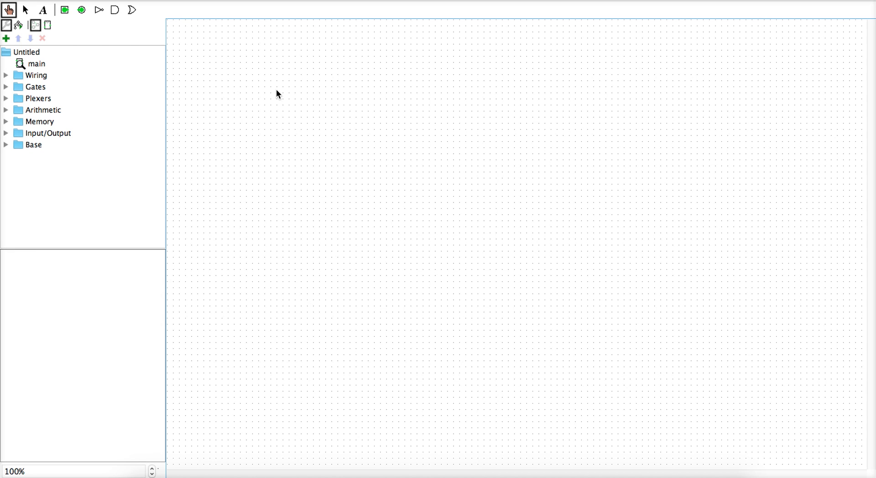
# Add a new circuit to the project named 'half adder'
pyautogui.click(6, 39)
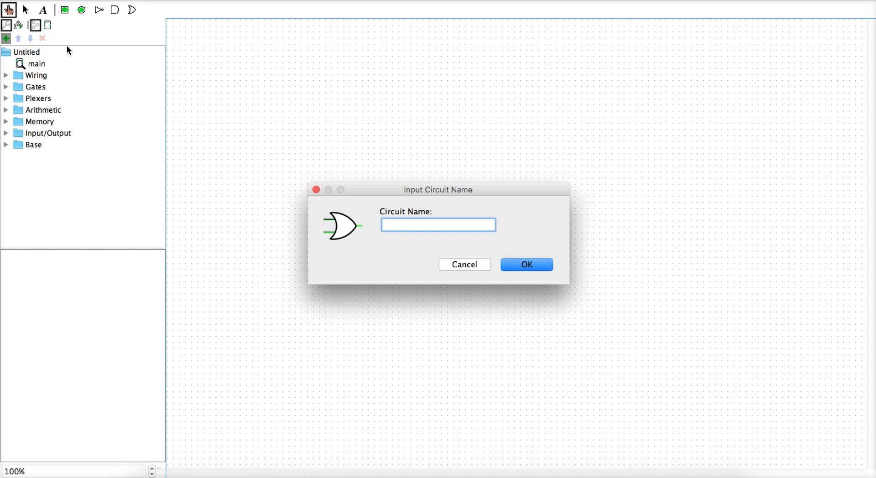
pyautogui.write('half adder')
pyautogui.press('Return')
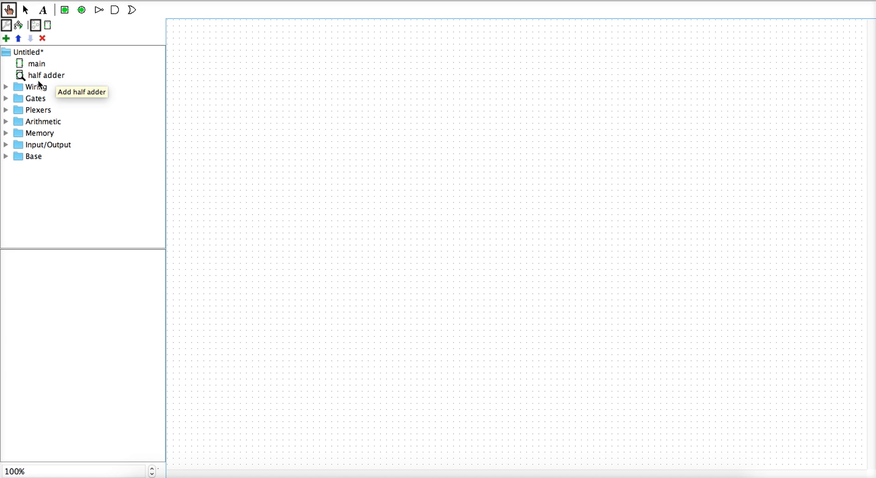
# Place two stacked east-facing, narrow, 2-input AND gates
pyautogui.click(116, 10)
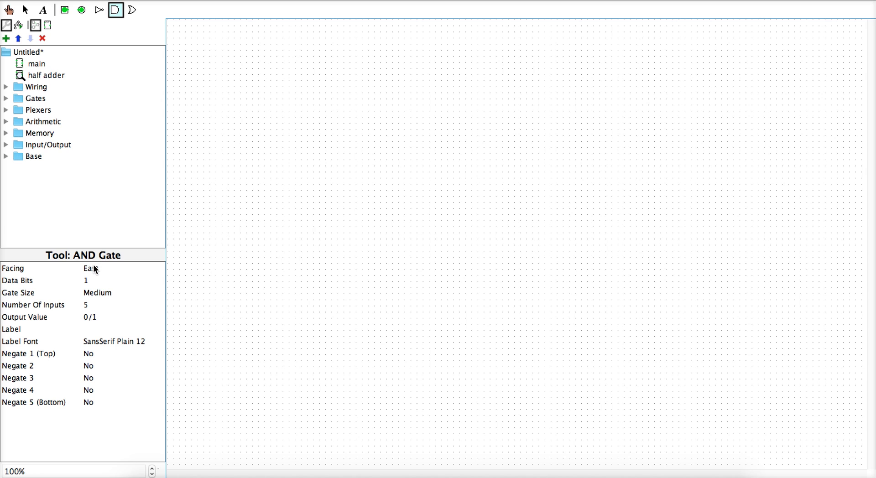
pyautogui.click(95, 270)
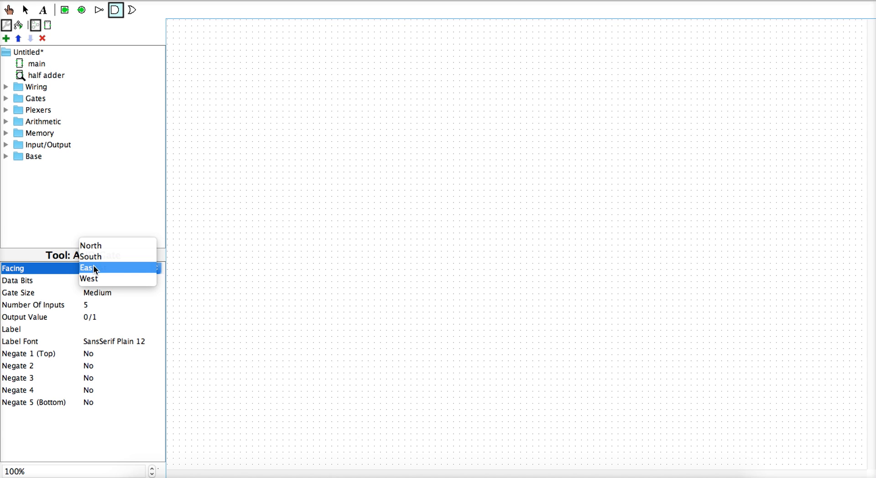
pyautogui.click(95, 269)
pyautogui.click(94, 304)
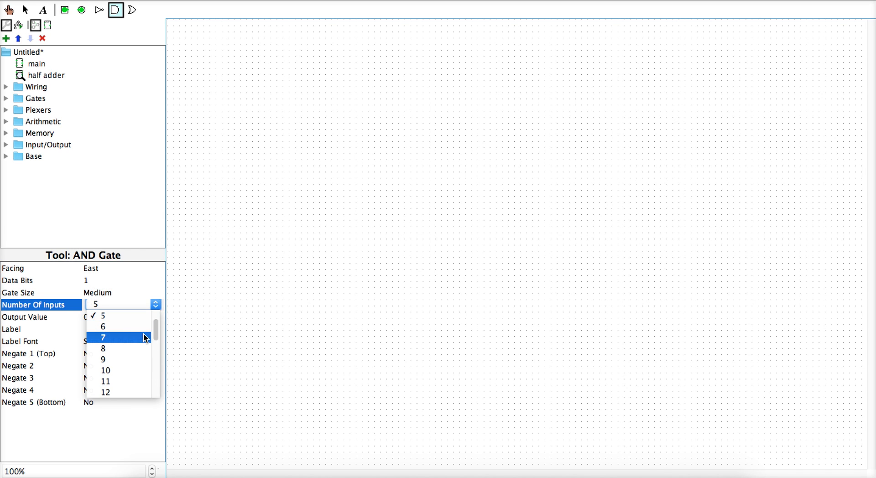
pyautogui.moveTo(154, 334); pyautogui.dragTo(141, 305)
pyautogui.click(128, 315)
pyautogui.click(87, 292)
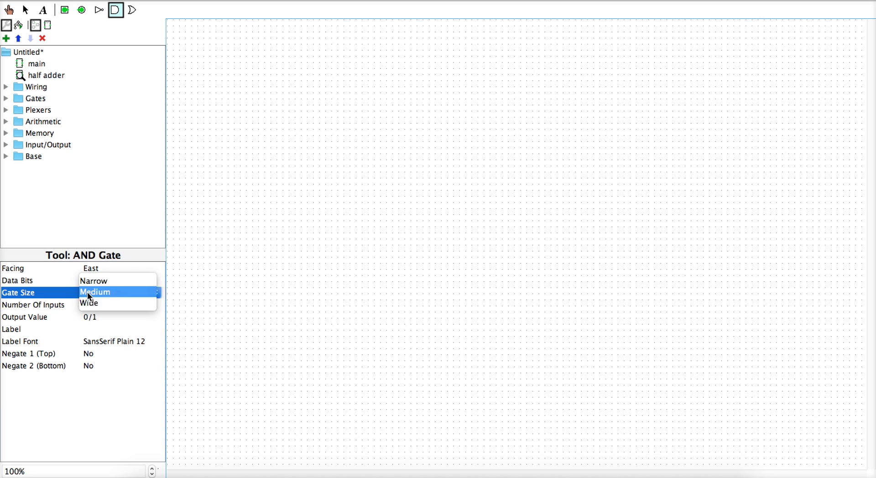
pyautogui.click(111, 280)
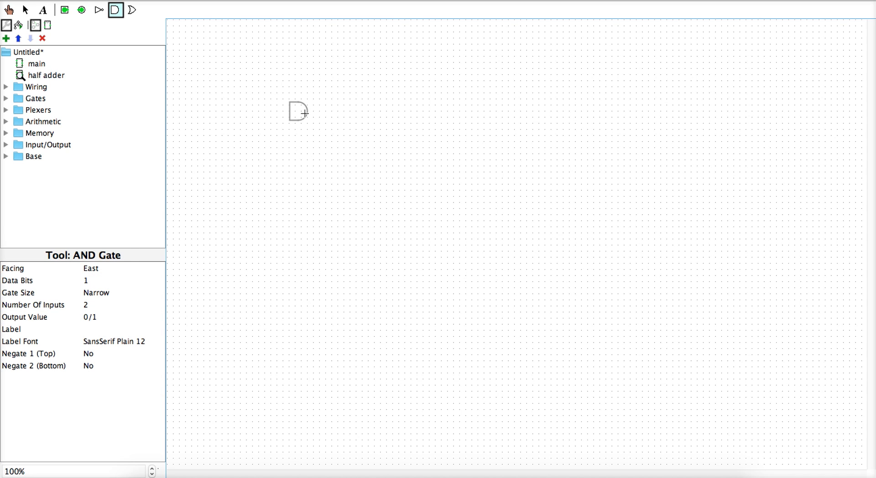
pyautogui.click(325, 106)
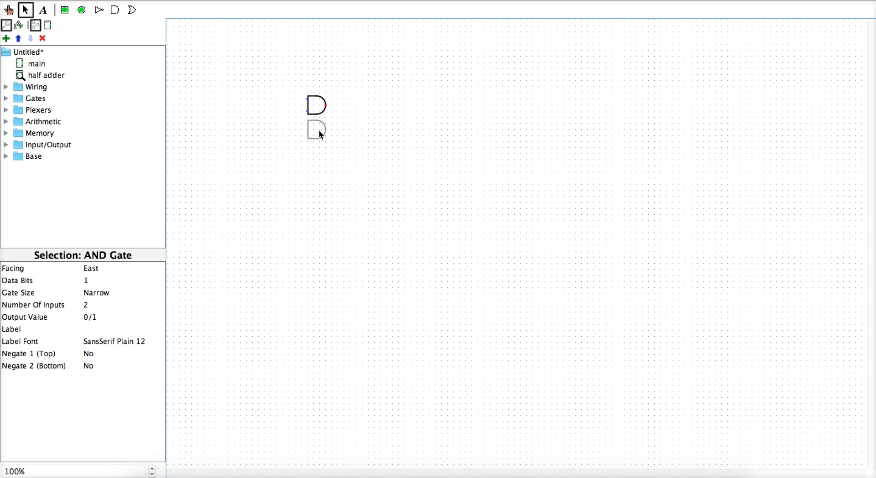
pyautogui.click(321, 134)
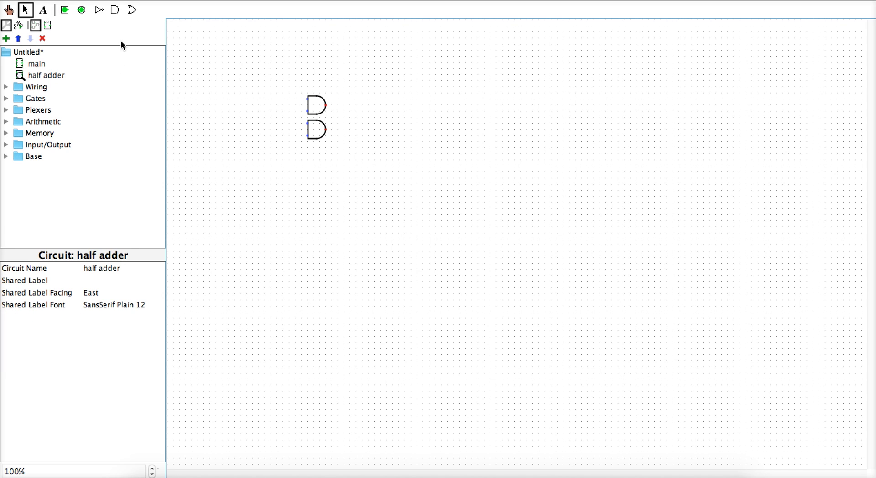
# Add a narrow 2-input OR gate right of the ANDs and wire the lower AND output into it
pyautogui.click(132, 14)
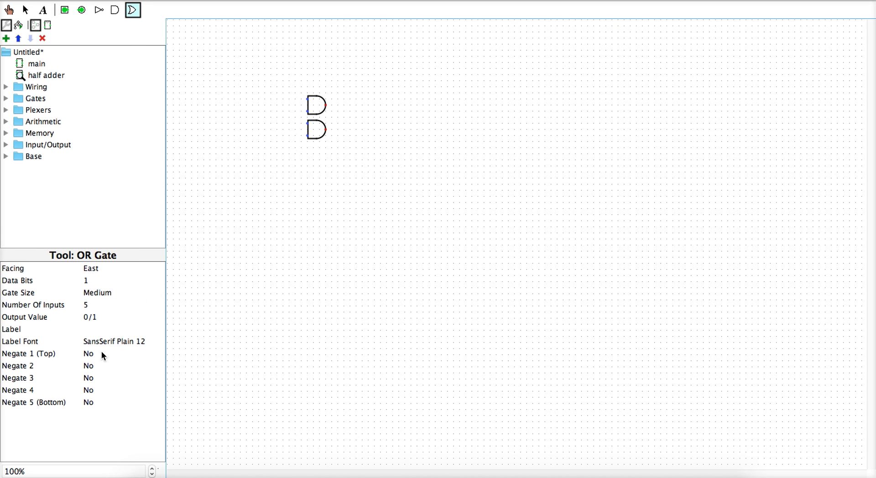
pyautogui.click(95, 297)
pyautogui.click(94, 280)
pyautogui.click(93, 306)
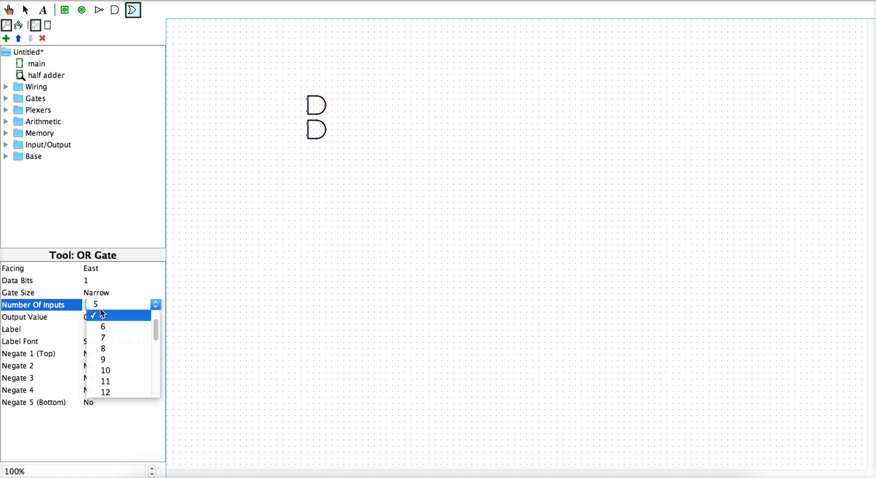
pyautogui.press('Up')
pyautogui.press('Up')
pyautogui.press('Up')
pyautogui.press('Return')
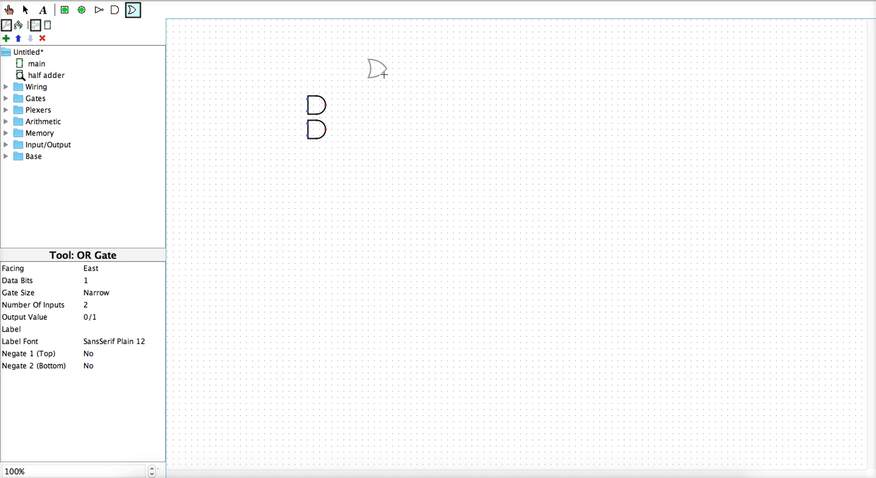
pyautogui.click(361, 114)
pyautogui.click(389, 134)
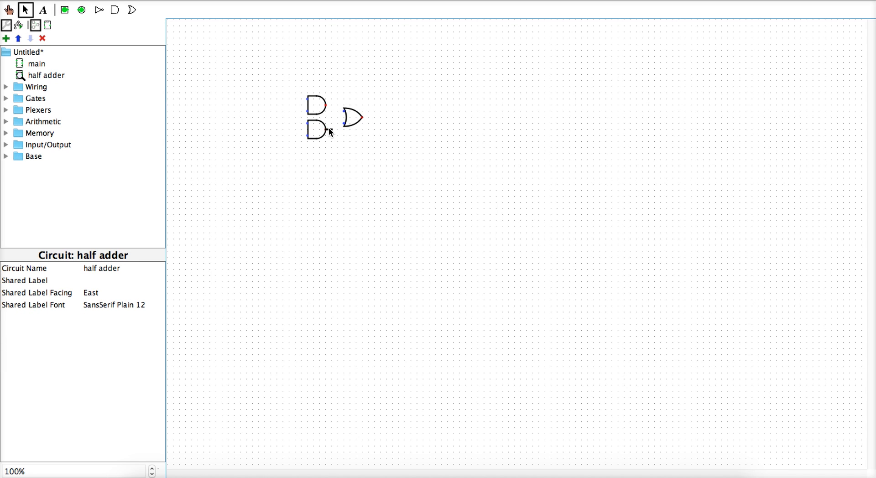
pyautogui.moveTo(329, 127)
pyautogui.mouseDown()
pyautogui.moveTo(341, 122)
pyautogui.moveTo(331, 105)
pyautogui.moveTo(345, 118)
pyautogui.mouseUp()
# Place narrow NOT gates before the upper and lower AND gate inputs
pyautogui.click(101, 14)
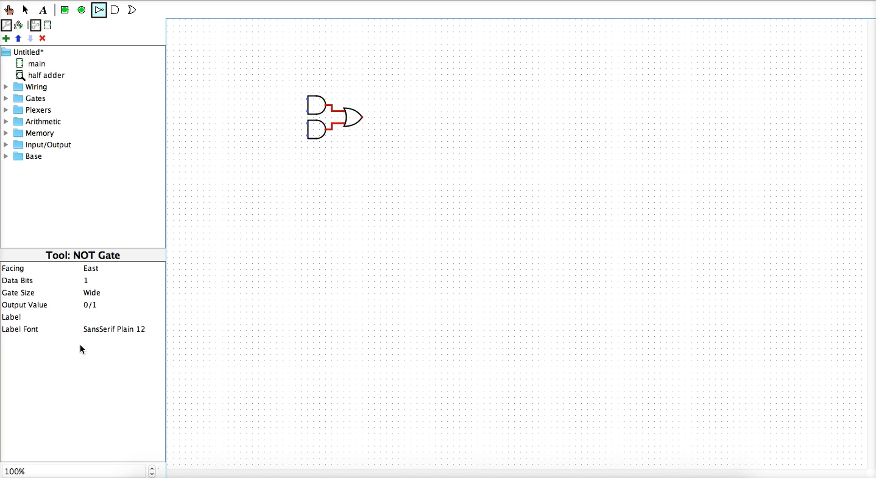
pyautogui.click(96, 292)
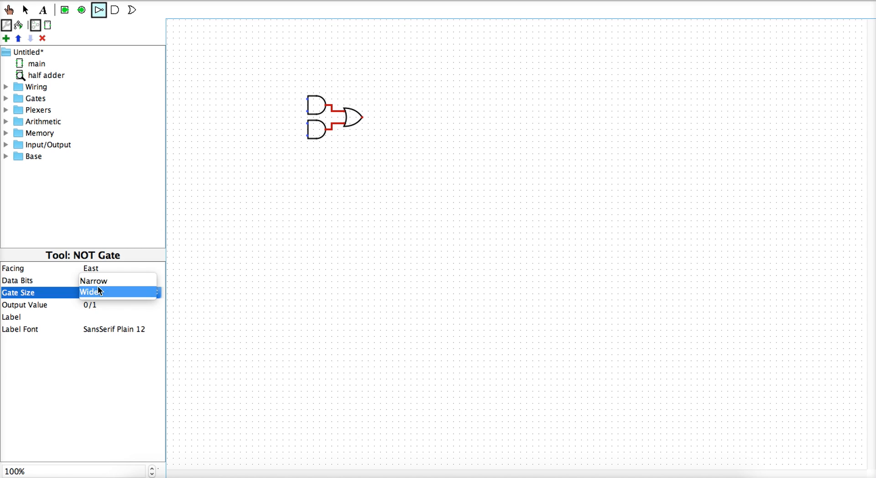
pyautogui.click(96, 281)
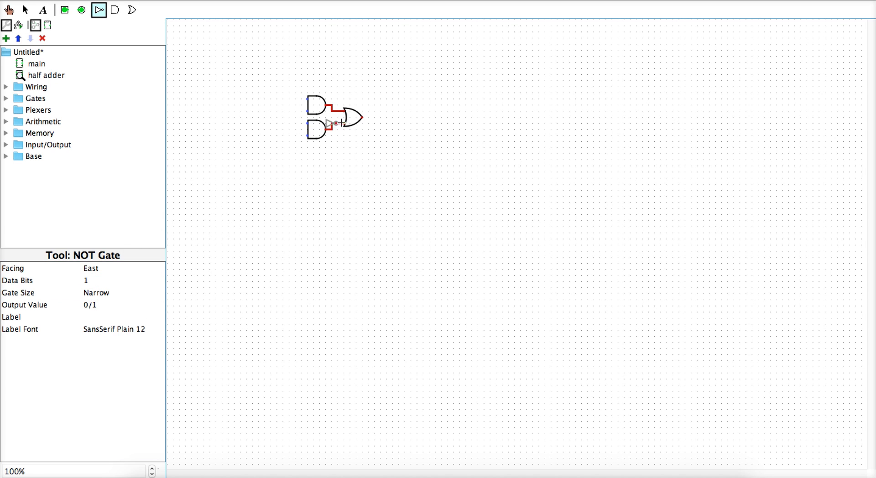
pyautogui.click(303, 99)
pyautogui.click(99, 10)
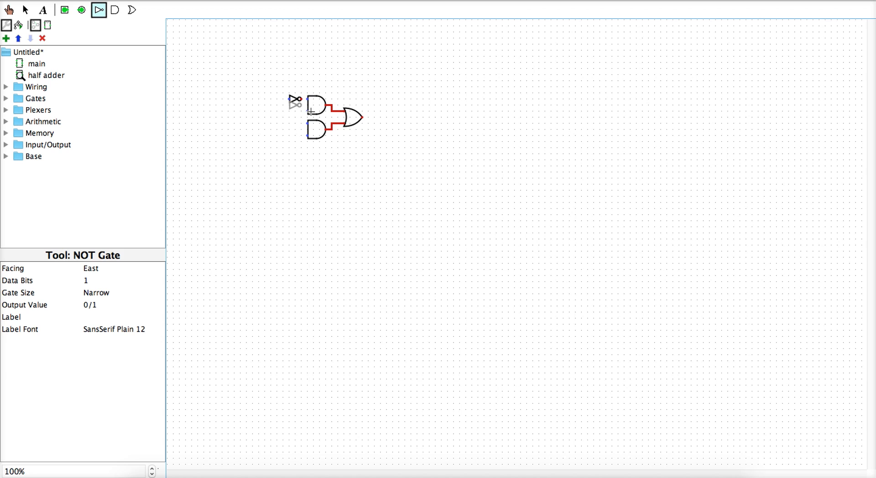
pyautogui.click(298, 136)
pyautogui.click(351, 139)
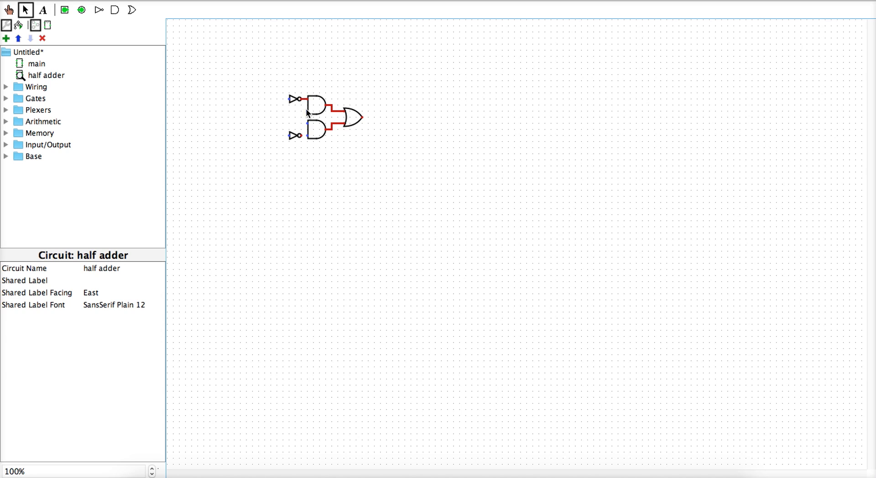
# Add a third AND gate below the other two
pyautogui.click(305, 136)
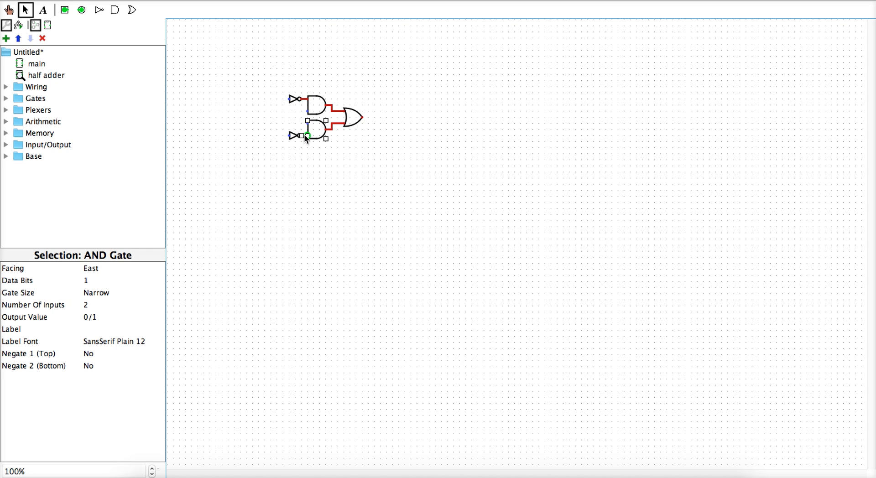
pyautogui.click(115, 10)
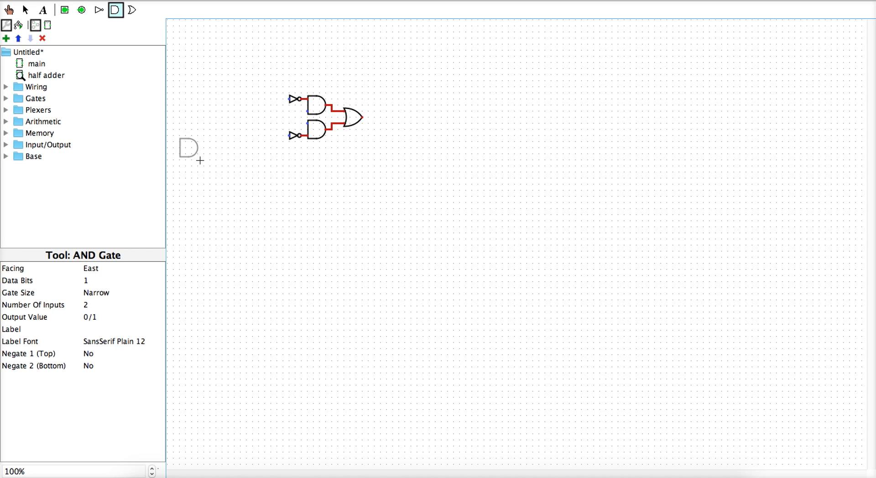
pyautogui.click(325, 155)
pyautogui.click(355, 171)
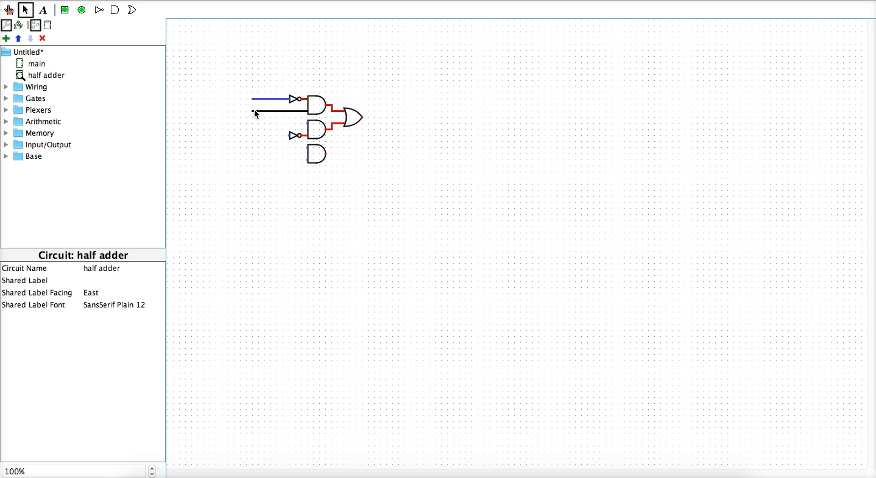
# Extend a wire left and place two input pins at the wire starts
pyautogui.moveTo(254, 109); pyautogui.dragTo(254, 109)
pyautogui.click(64, 9)
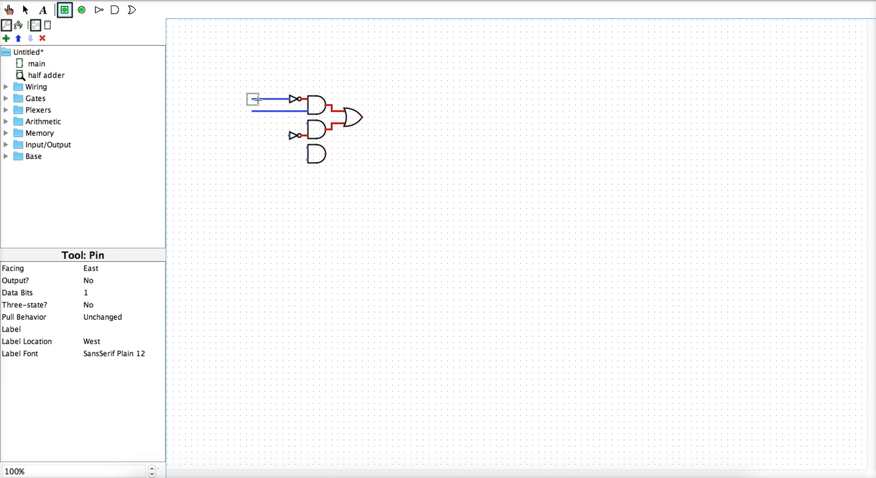
pyautogui.click(252, 99)
pyautogui.click(25, 9)
pyautogui.click(65, 9)
pyautogui.click(250, 111)
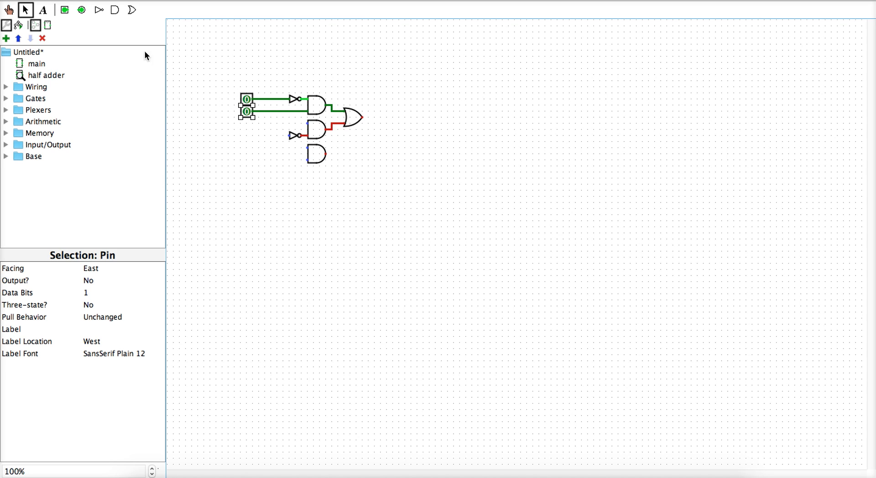
# Label the two input pins A and B
pyautogui.click(39, 15)
pyautogui.click(247, 100)
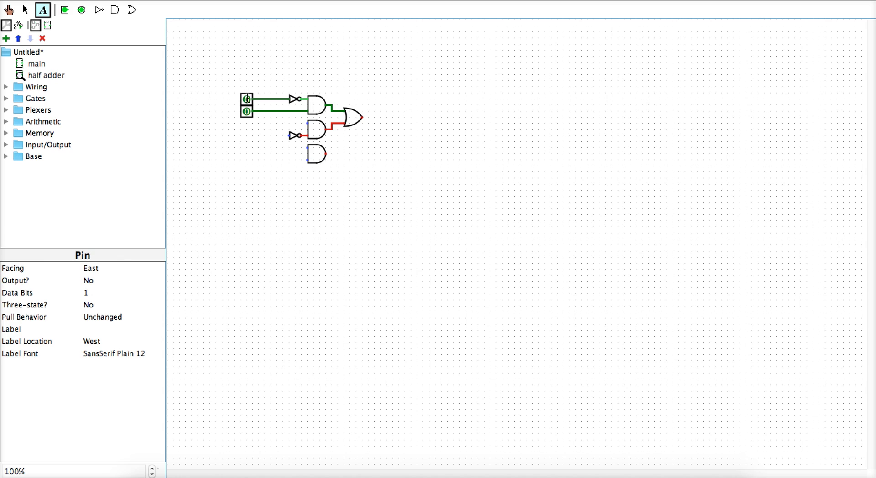
pyautogui.write('A')
pyautogui.click(247, 111)
pyautogui.write('B')
pyautogui.click(9, 10)
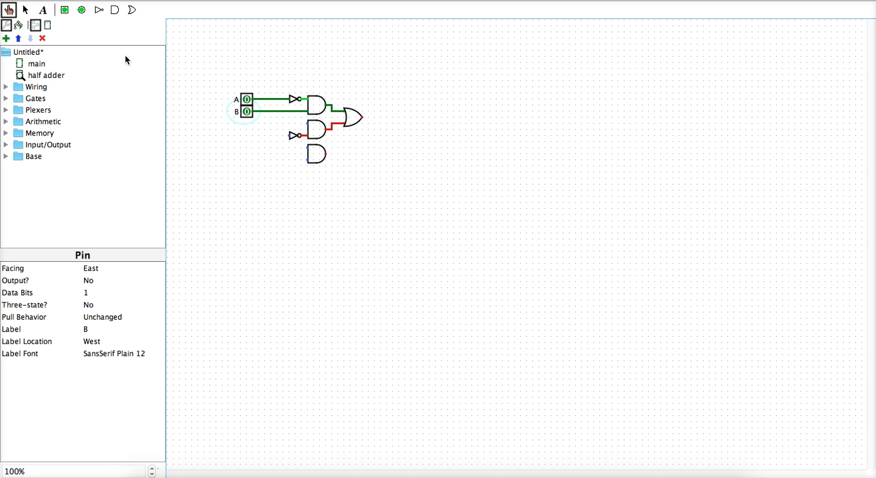
pyautogui.hotkey('ctrl', '2')
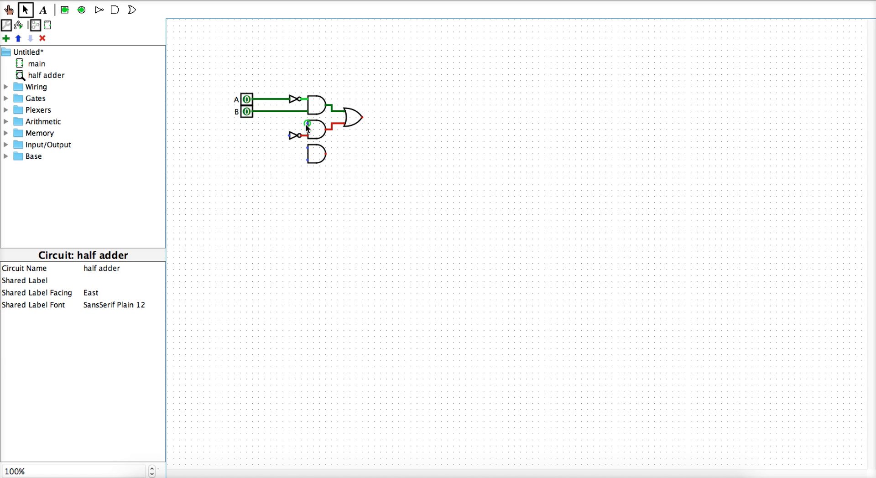
# Wire inputs to the middle and third AND gates, and draw output wires from the OR and third AND gates
pyautogui.moveTo(306, 124); pyautogui.dragTo(283, 99)
pyautogui.moveTo(307, 148); pyautogui.dragTo(286, 145)
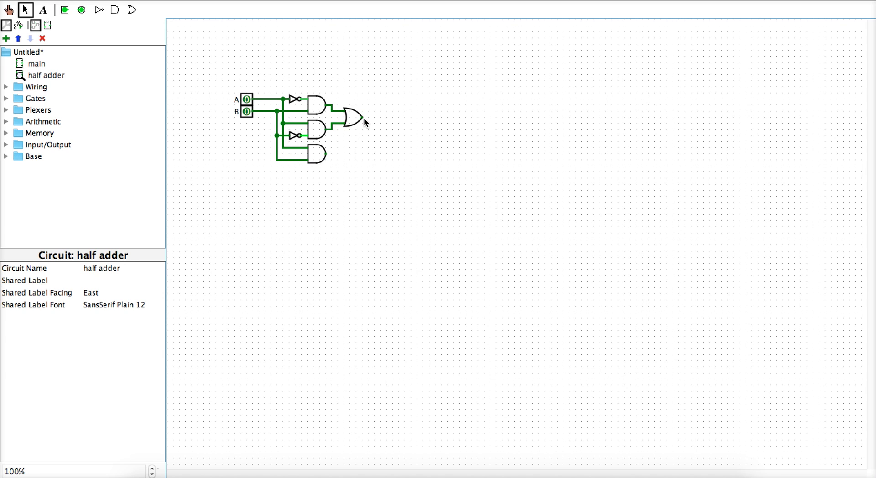
pyautogui.moveTo(363, 117); pyautogui.dragTo(369, 118)
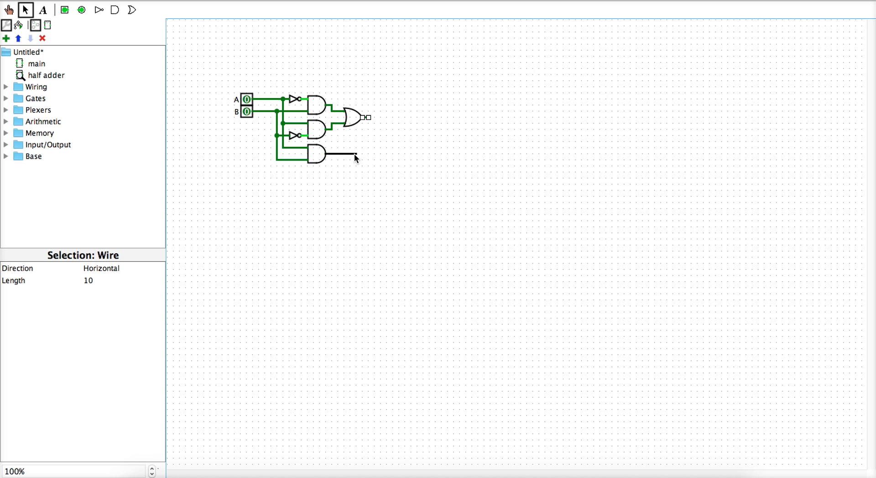
pyautogui.moveTo(362, 154); pyautogui.dragTo(366, 154)
pyautogui.click(409, 160)
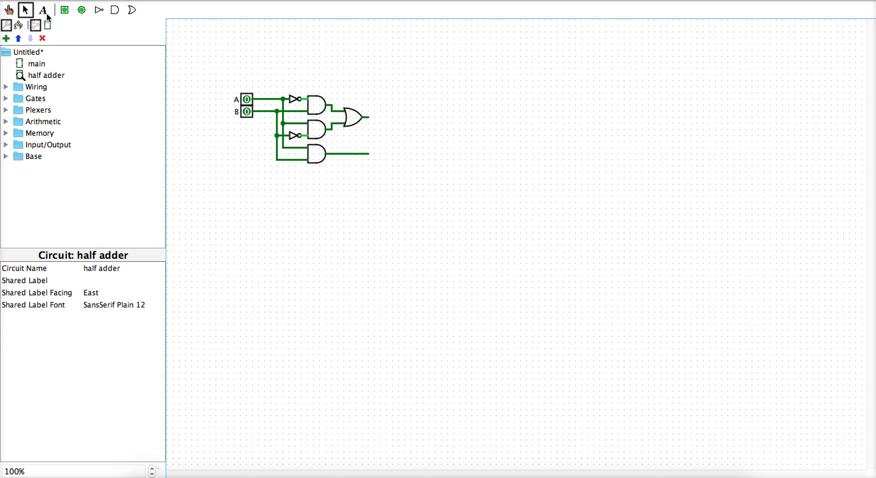
pyautogui.click(82, 14)
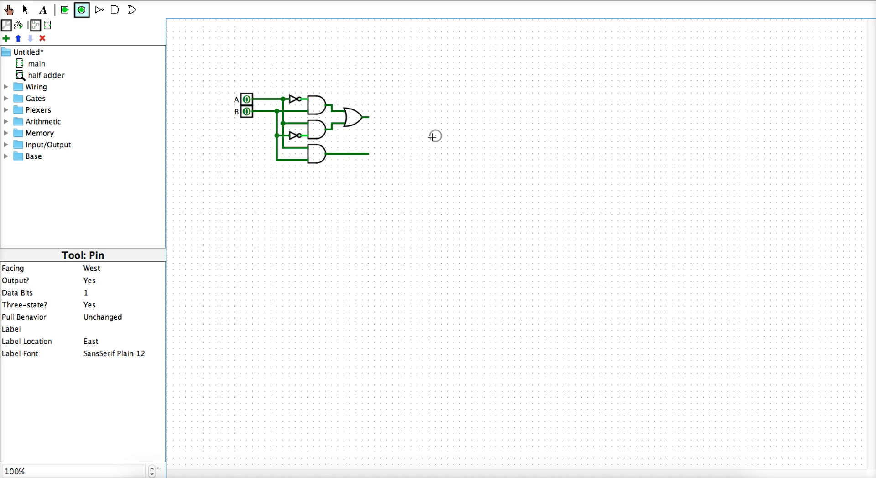
# Place output pins after the OR gate and on the lower AND gate's wire
pyautogui.click(371, 118)
pyautogui.click(82, 9)
pyautogui.click(369, 154)
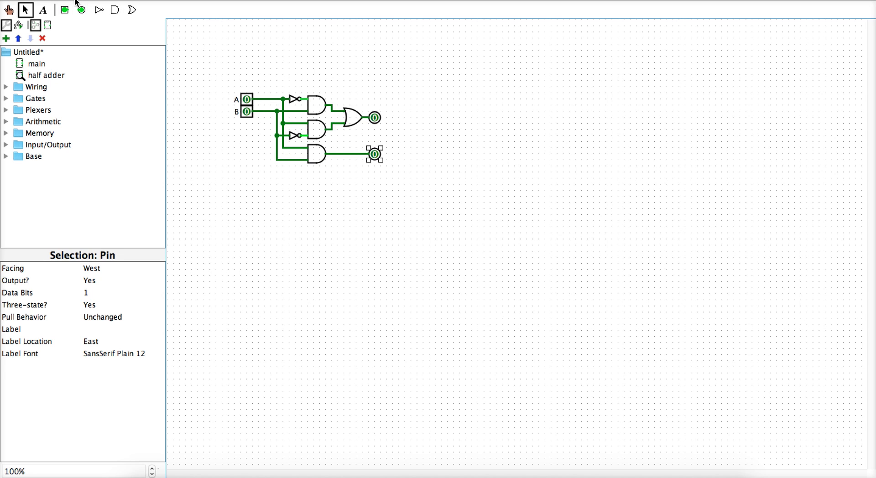
# Label the upper output pin s and the lower one c
pyautogui.click(44, 11)
pyautogui.click(374, 117)
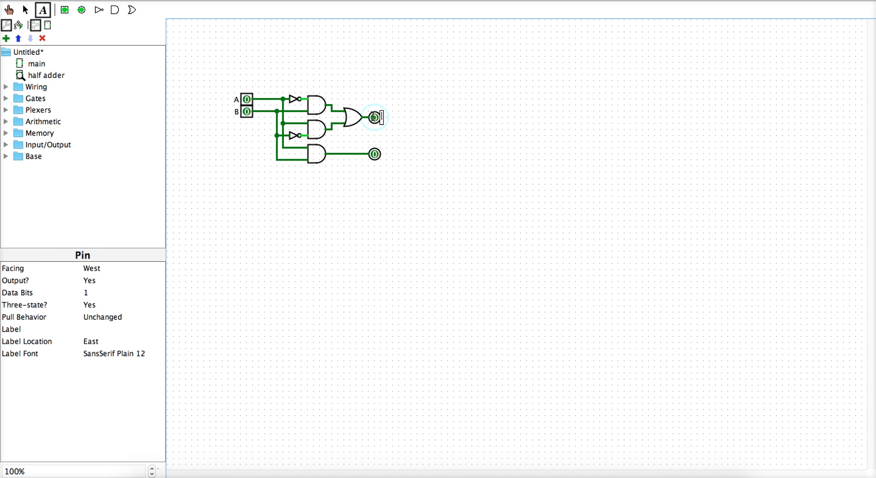
pyautogui.write('s')
pyautogui.click(374, 154)
pyautogui.write('c')
pyautogui.click(10, 10)
pyautogui.click(25, 10)
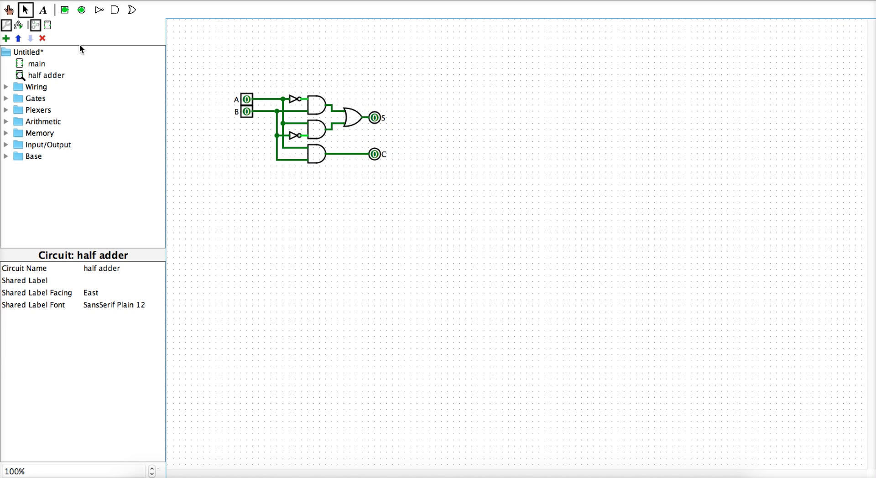
pyautogui.click(9, 11)
pyautogui.click(247, 100)
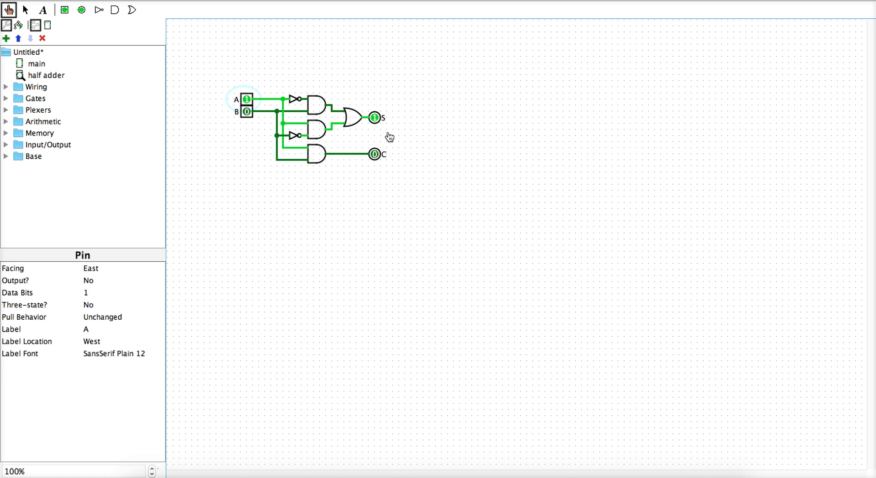
pyautogui.click(247, 103)
pyautogui.click(247, 112)
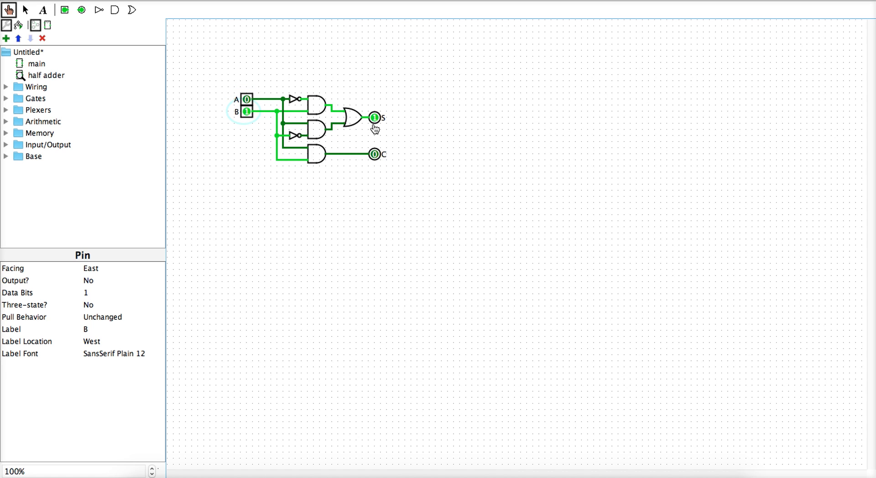
pyautogui.click(248, 112)
pyautogui.click(247, 99)
pyautogui.click(248, 112)
pyautogui.click(247, 111)
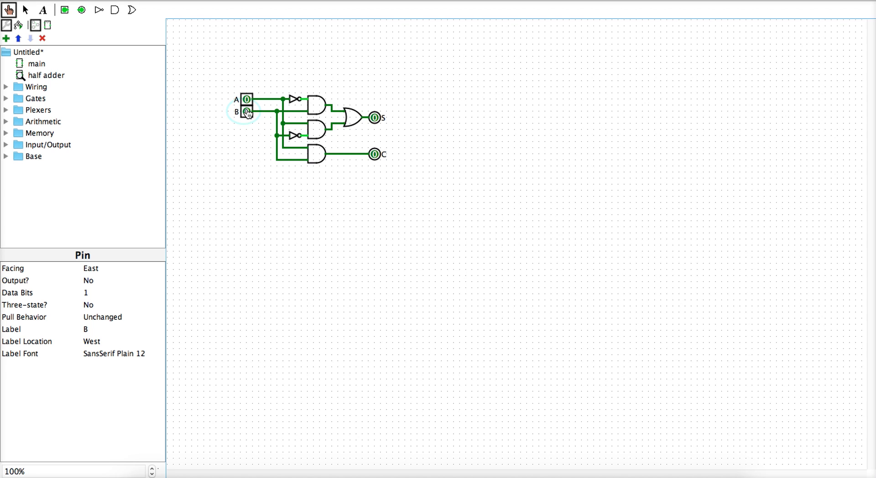
# Open the main circuit and place a half adder block in it
pyautogui.doubleClick(43, 64)
pyautogui.click(45, 76)
pyautogui.click(320, 146)
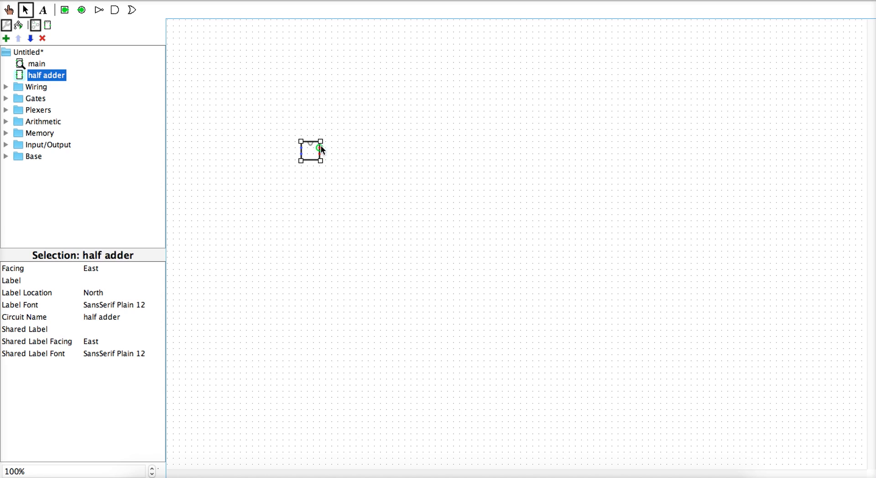
pyautogui.click(346, 155)
pyautogui.click(311, 153)
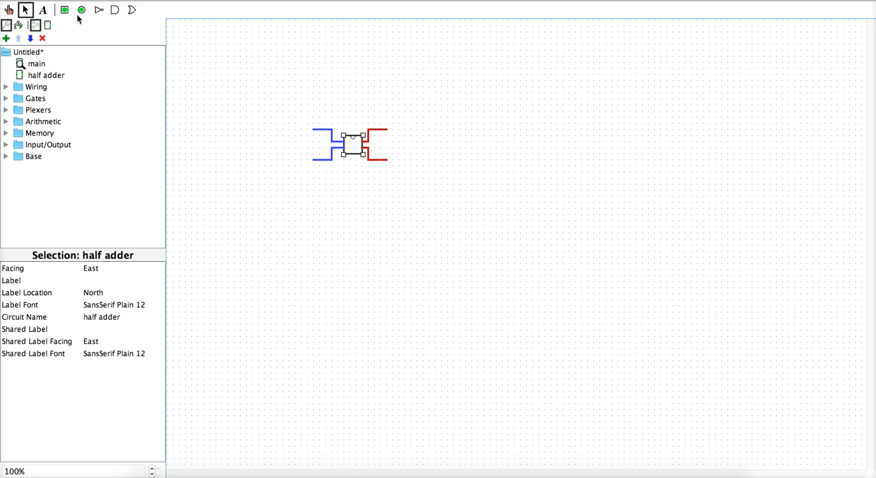
# Attach input pins to the block's two inputs and output pins to its two outputs
pyautogui.click(64, 10)
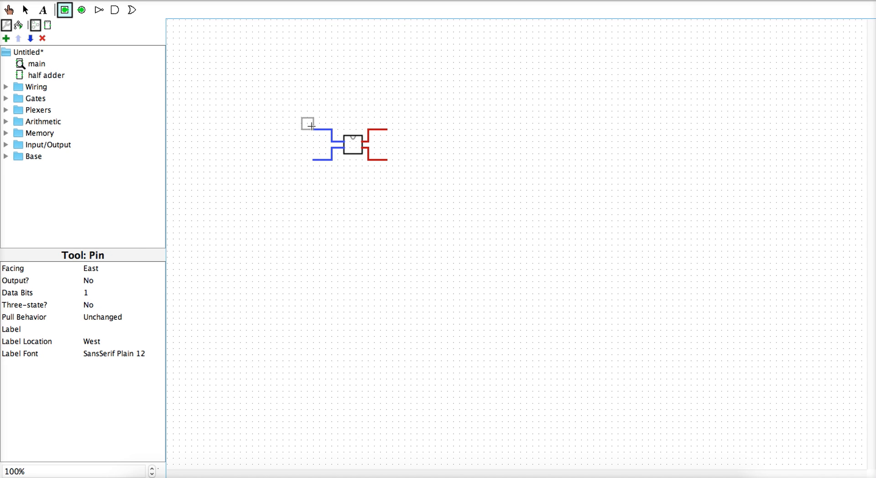
pyautogui.click(311, 126)
pyautogui.click(65, 10)
pyautogui.click(313, 161)
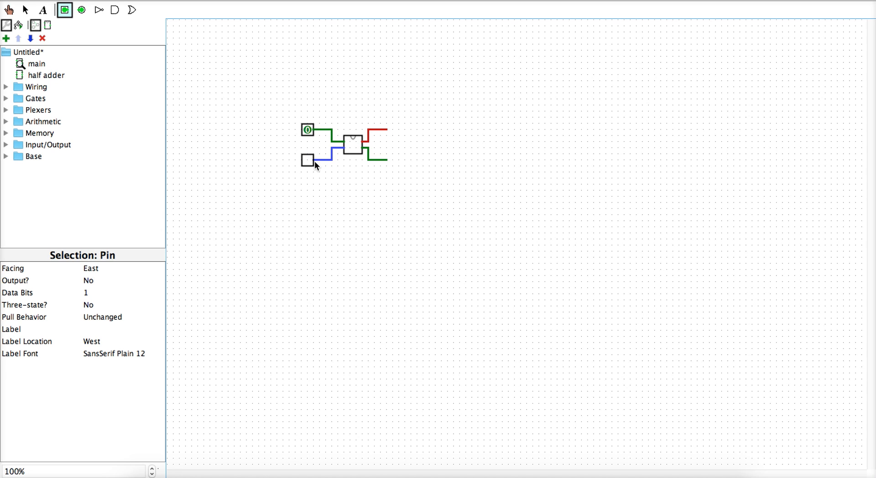
pyautogui.click(82, 10)
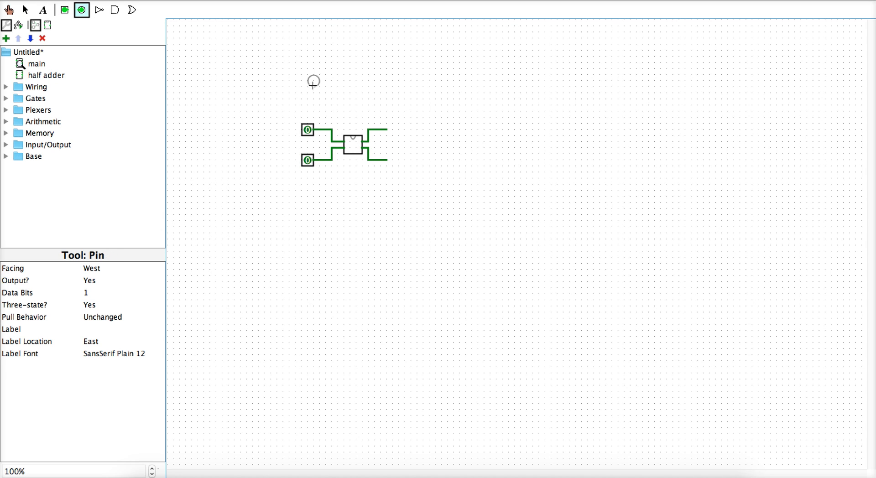
pyautogui.click(387, 129)
pyautogui.click(82, 10)
pyautogui.click(394, 161)
pyautogui.click(44, 9)
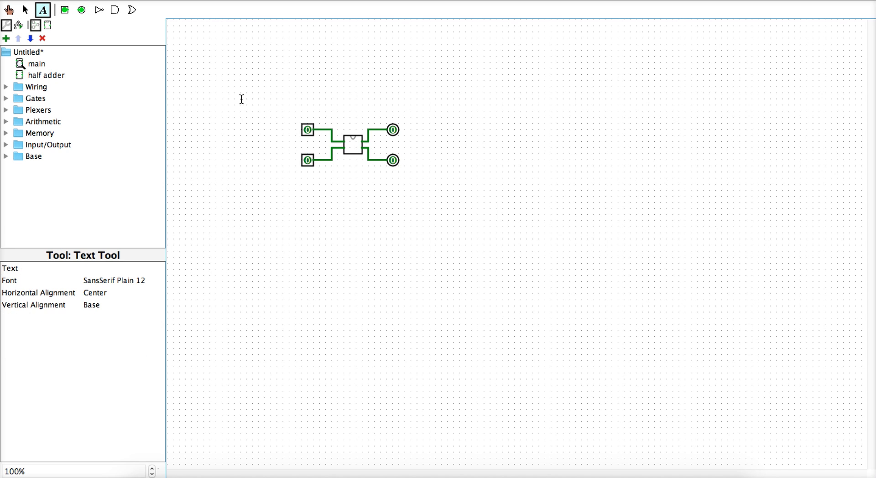
# Label the top and bottom input pins A and B and the output pins S and C
pyautogui.click(307, 129)
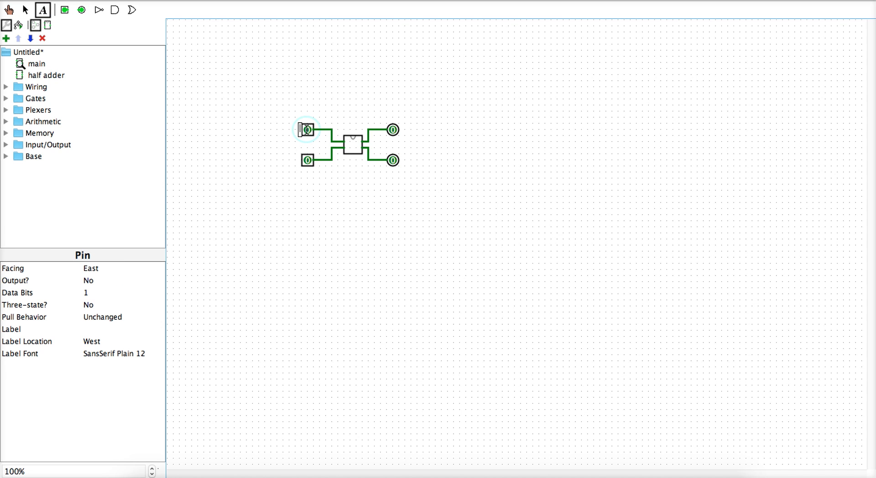
pyautogui.write('A')
pyautogui.click(308, 160)
pyautogui.write('B')
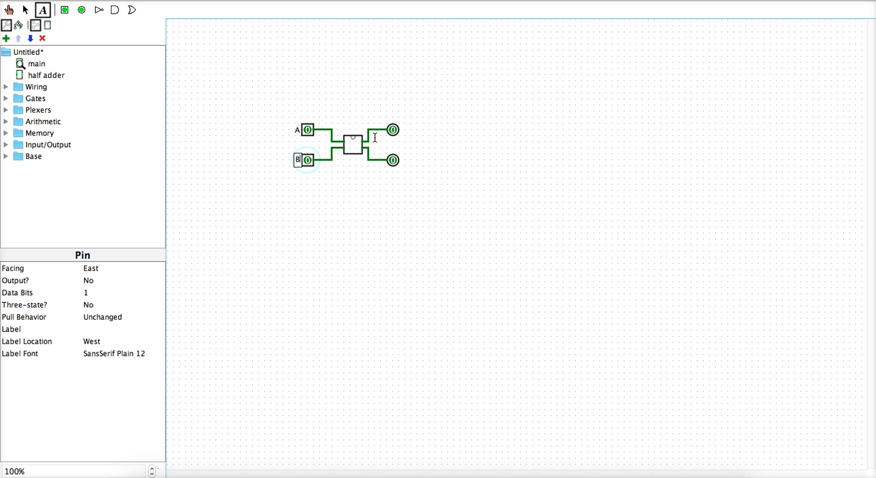
pyautogui.click(393, 130)
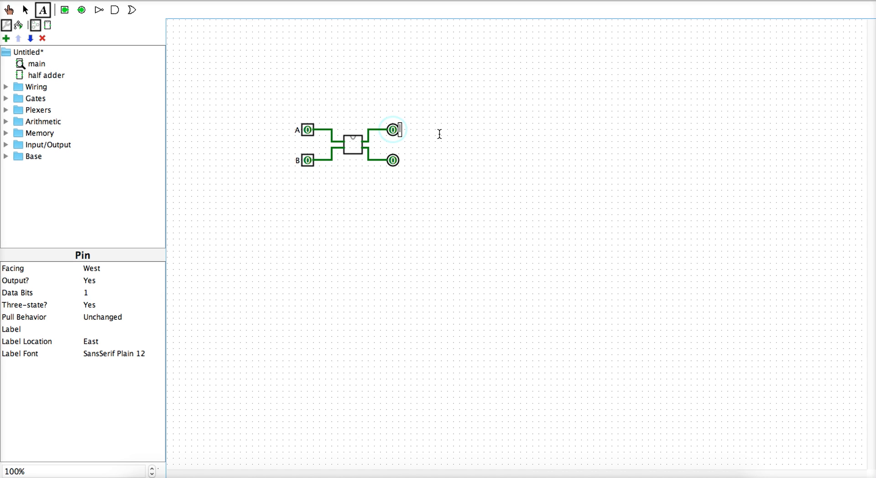
pyautogui.write('S')
pyautogui.click(393, 160)
pyautogui.write('C')
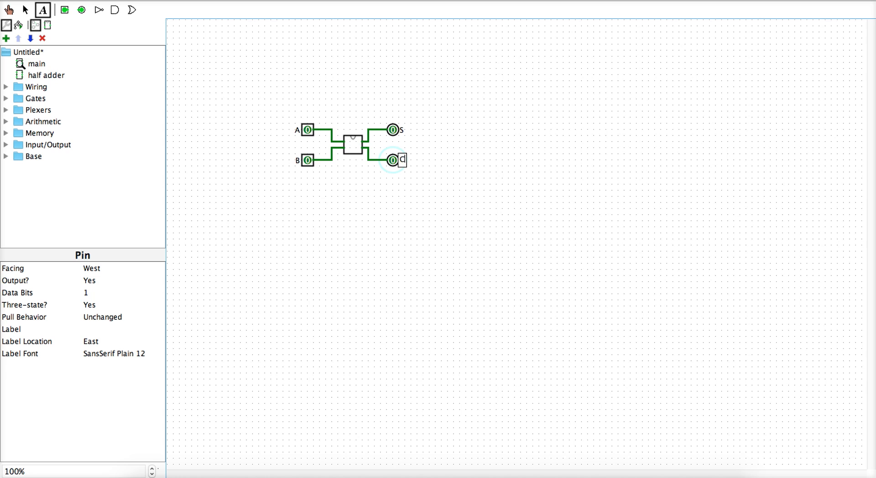
pyautogui.click(9, 10)
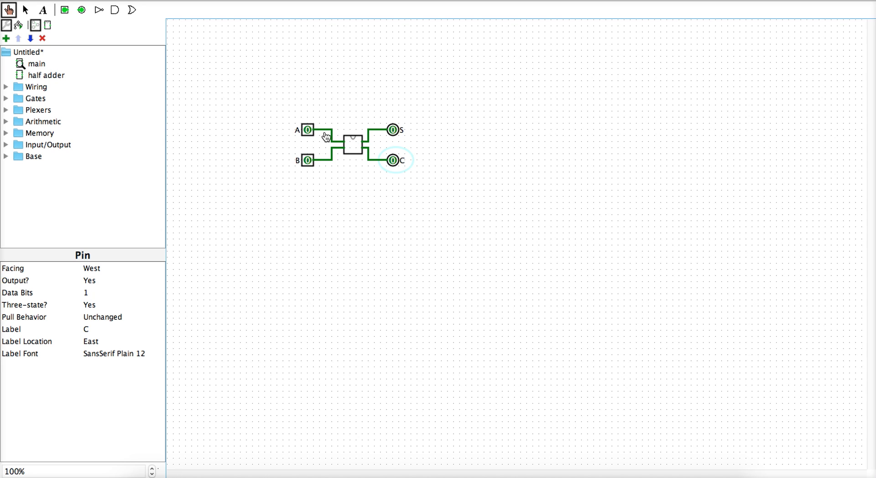
# Toggle A and B through the combinations, ending with both 1 (S 0, C 1), then select everything
pyautogui.click(309, 131)
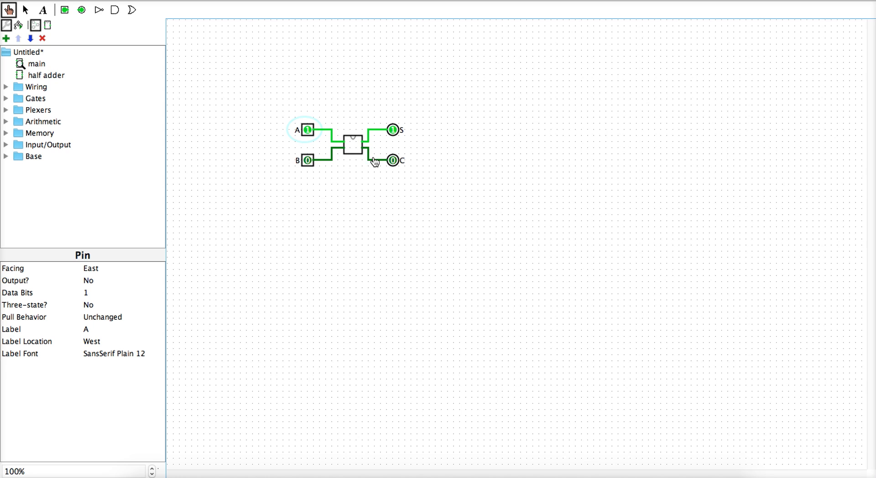
pyautogui.click(309, 132)
pyautogui.click(309, 160)
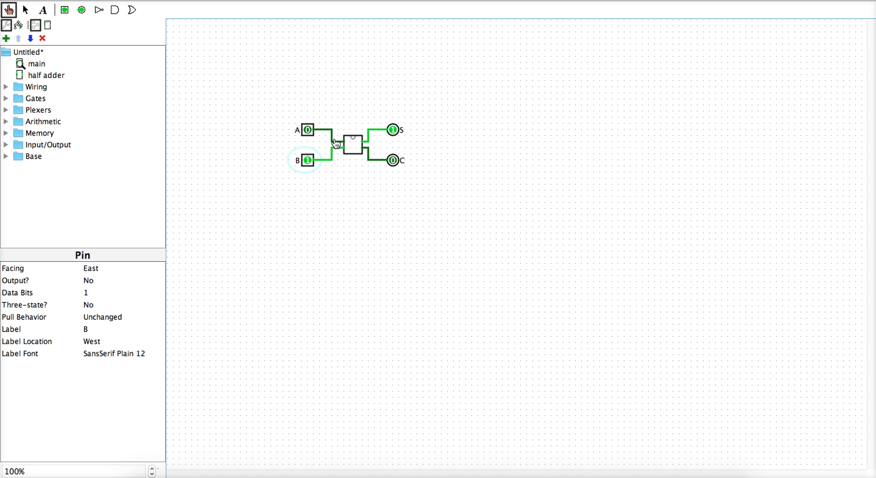
pyautogui.click(312, 133)
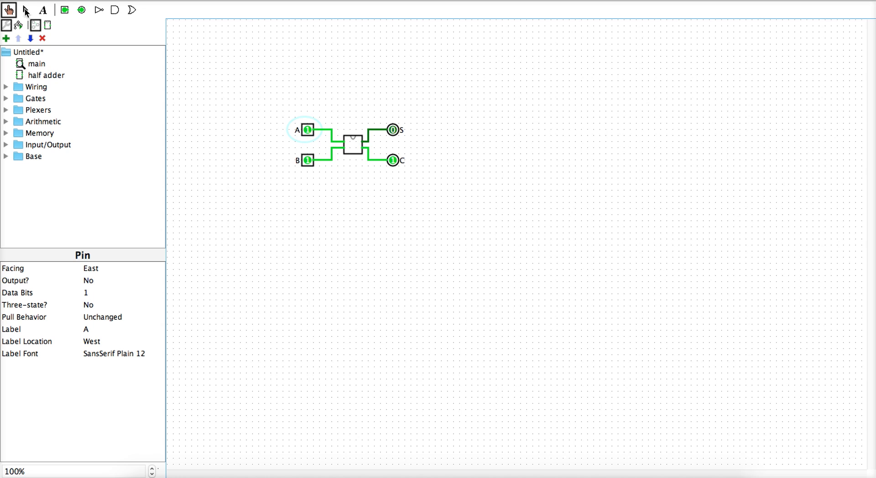
pyautogui.click(33, 11)
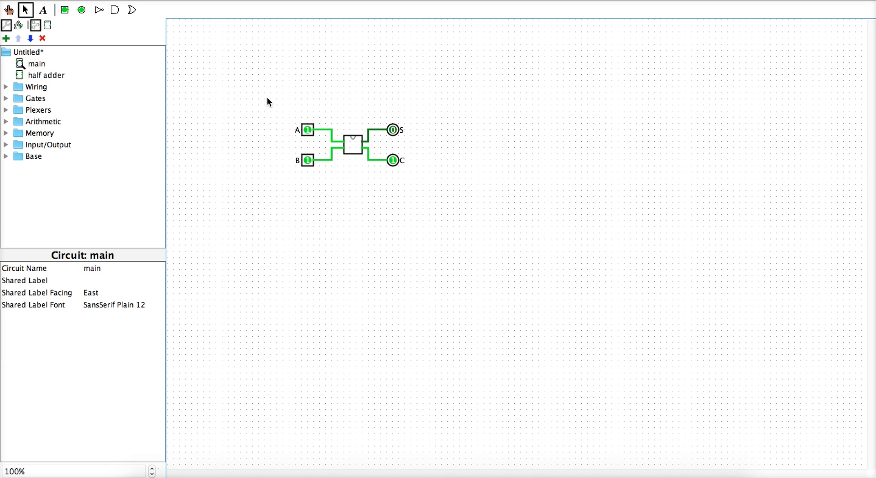
pyautogui.moveTo(273, 97); pyautogui.dragTo(419, 192)
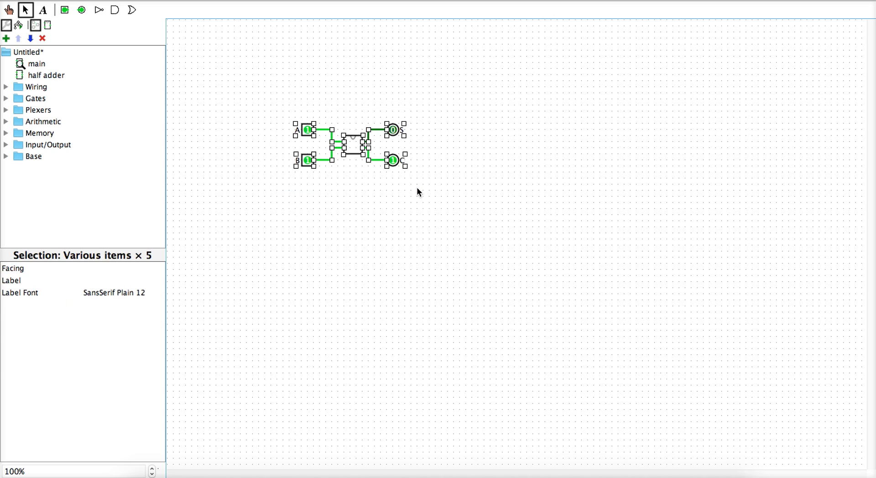
# Delete the old test circuit and place four half adder blocks in one vertical column
pyautogui.press('Delete')
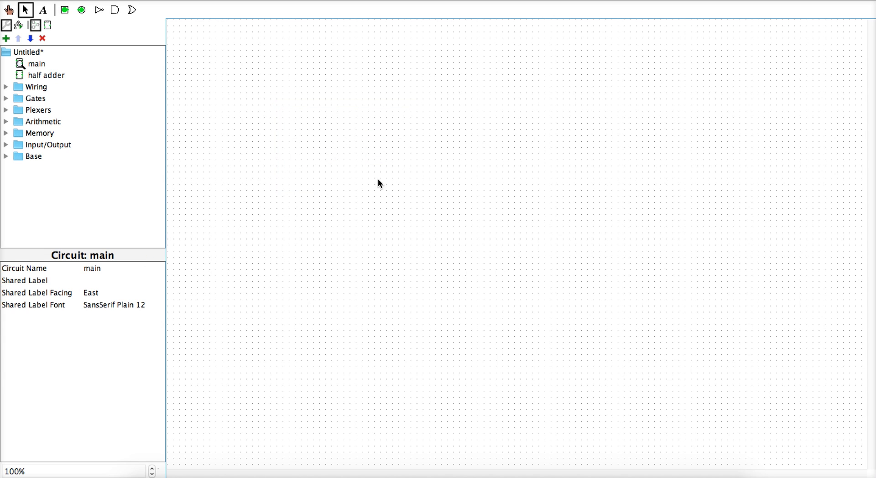
pyautogui.click(40, 75)
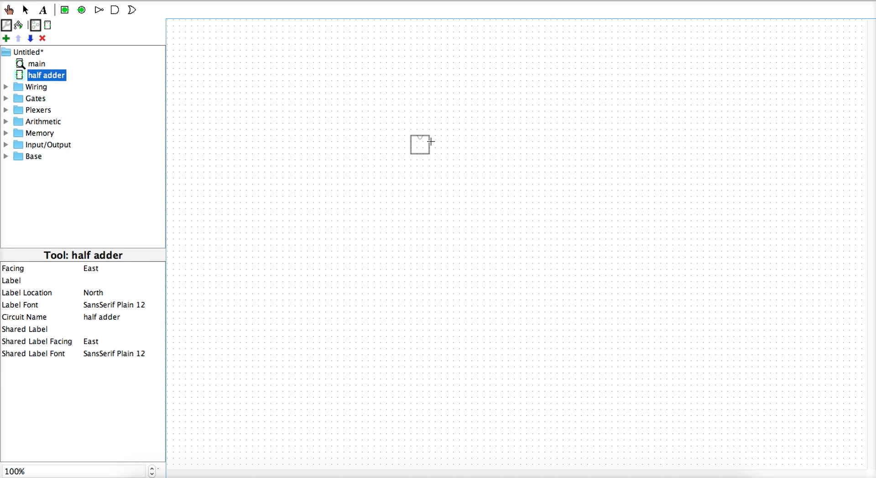
pyautogui.click(354, 114)
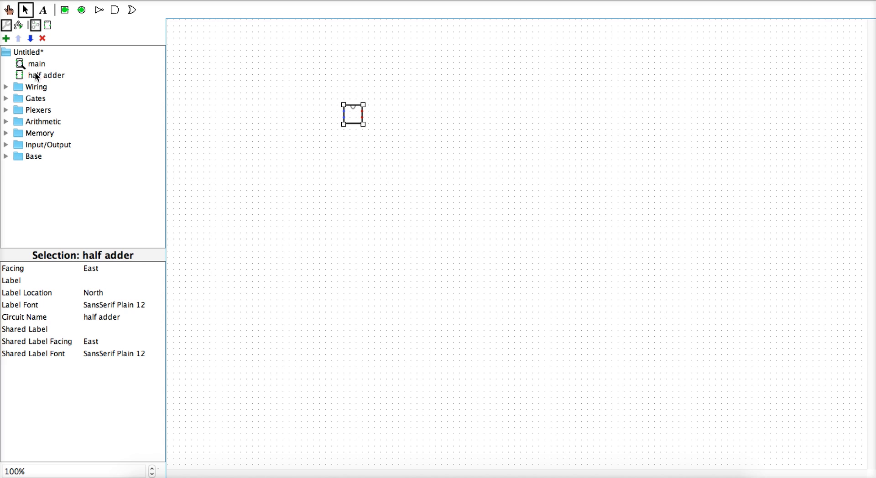
pyautogui.click(36, 75)
pyautogui.click(359, 142)
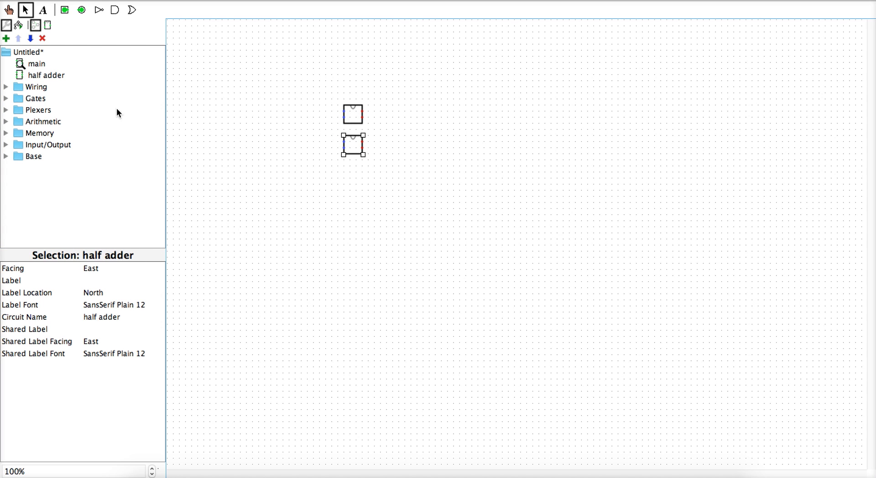
pyautogui.click(51, 75)
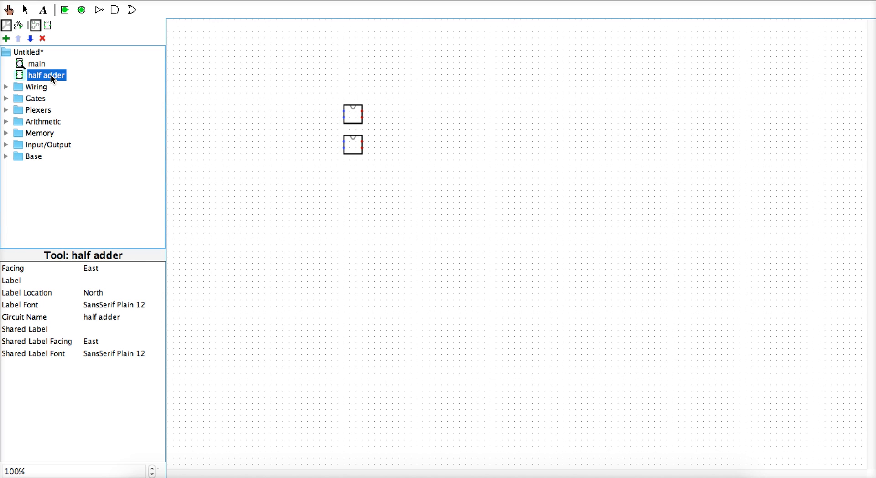
pyautogui.click(362, 170)
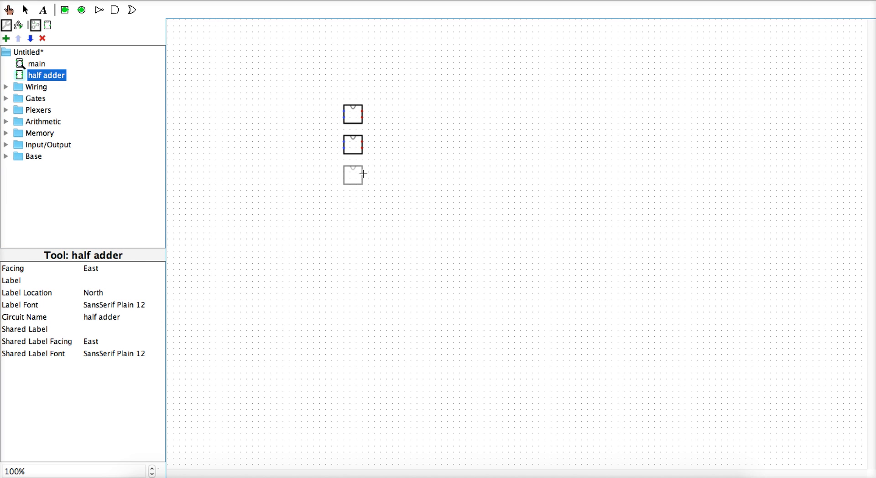
pyautogui.click(46, 76)
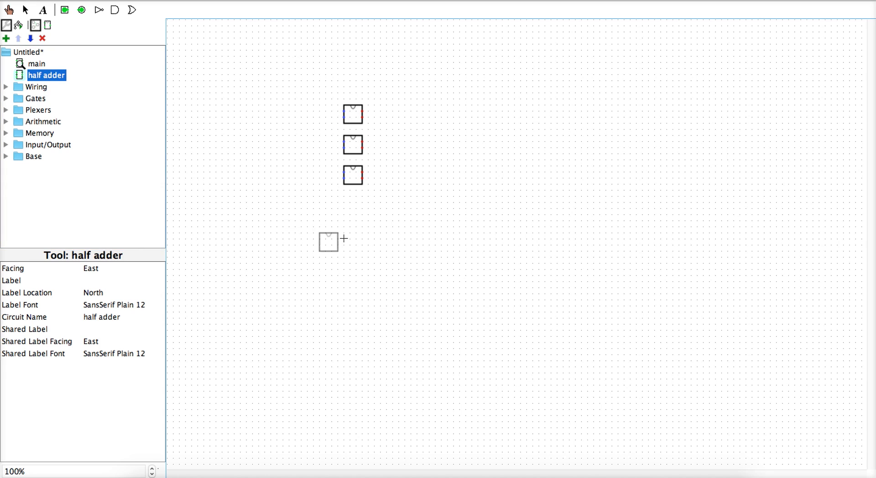
pyautogui.click(365, 204)
pyautogui.click(440, 207)
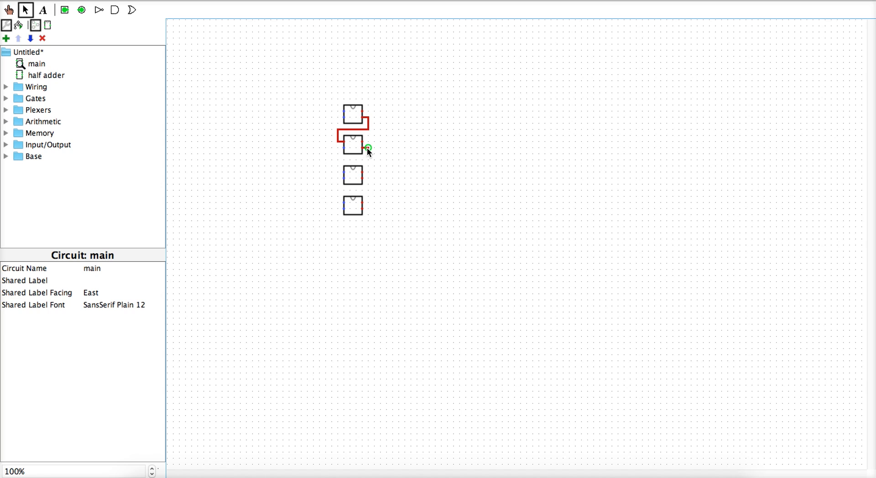
# Drag a wire from one half adder's carry output down into the next adder's input
pyautogui.moveTo(368, 159); pyautogui.dragTo(344, 172)
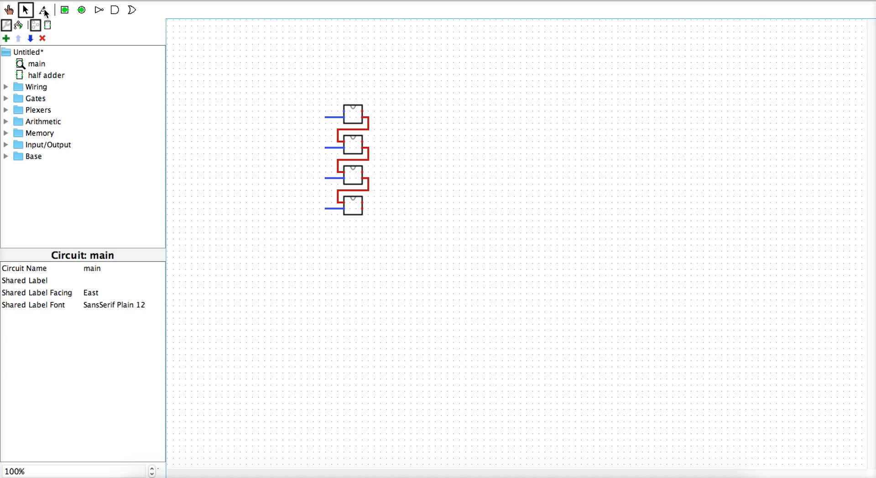
# Place input pins at the left inputs of all four half adders
pyautogui.click(65, 9)
pyautogui.click(320, 118)
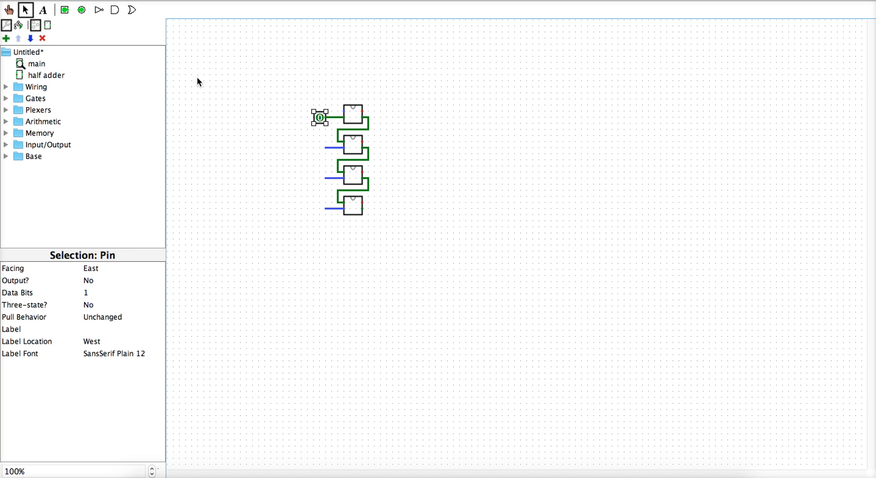
pyautogui.click(65, 10)
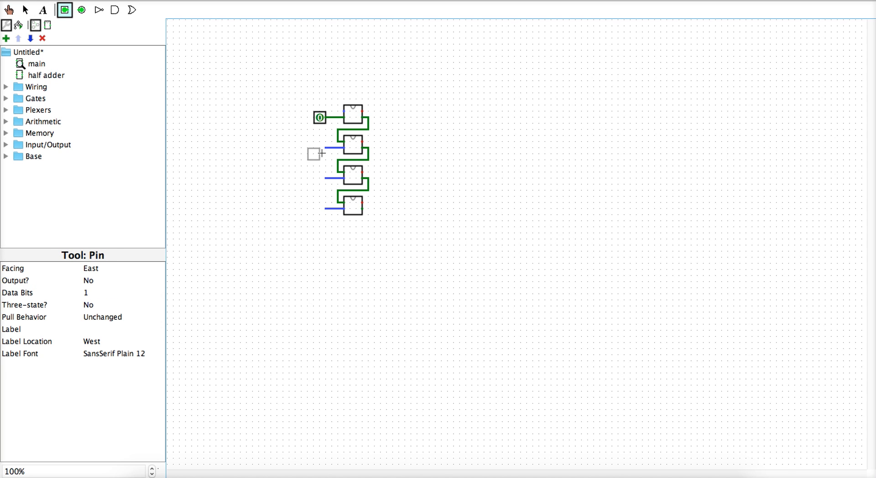
pyautogui.click(325, 150)
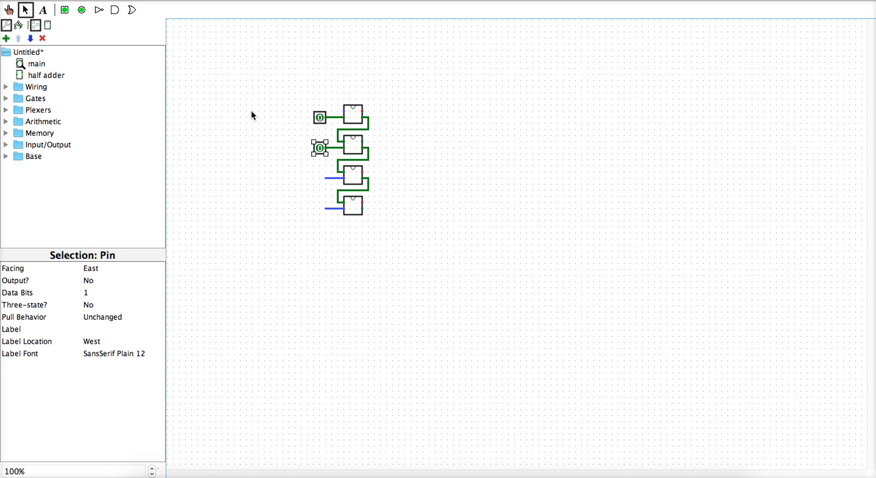
pyautogui.click(64, 10)
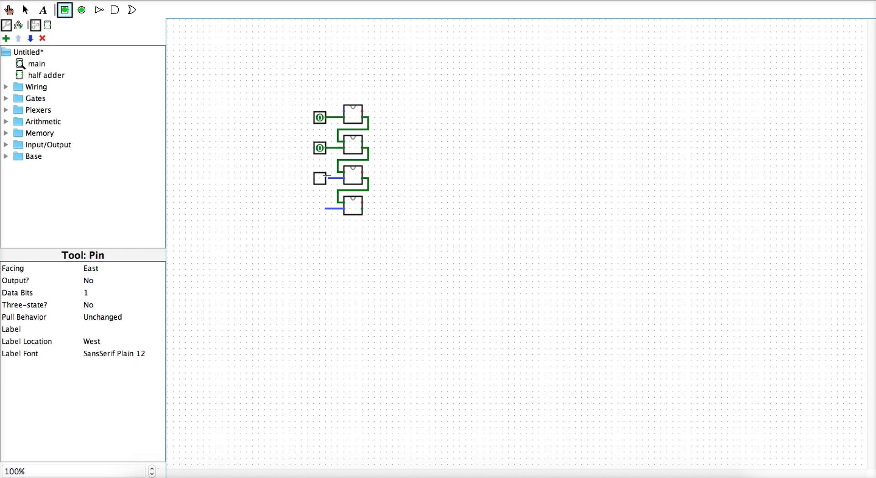
pyautogui.click(327, 176)
pyautogui.click(65, 9)
pyautogui.click(326, 209)
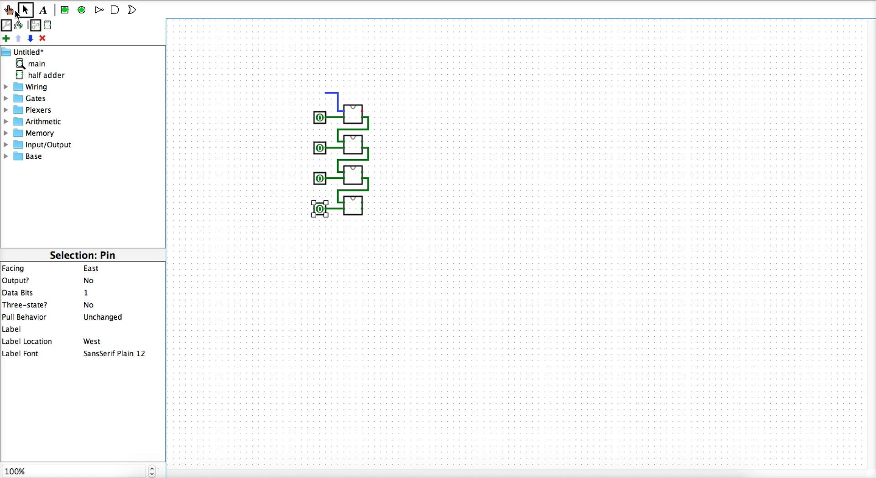
# Add a fifth input pin above, feeding the top adder's other input
pyautogui.click(65, 9)
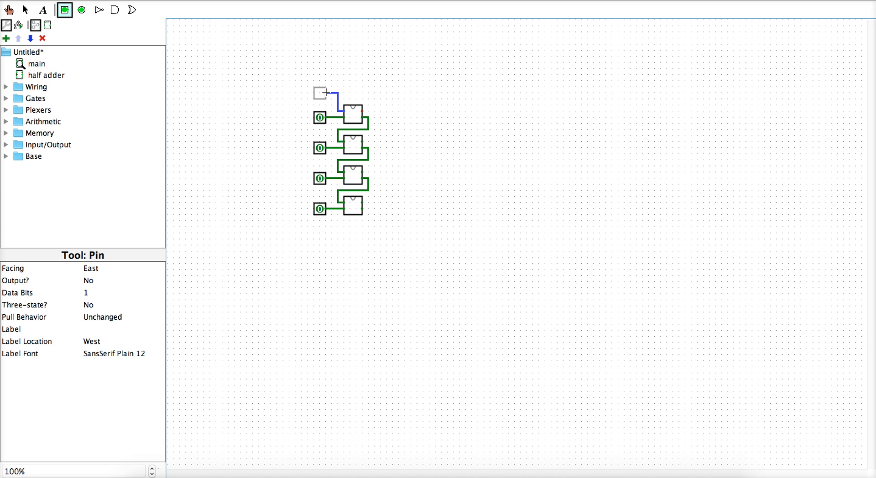
pyautogui.click(327, 93)
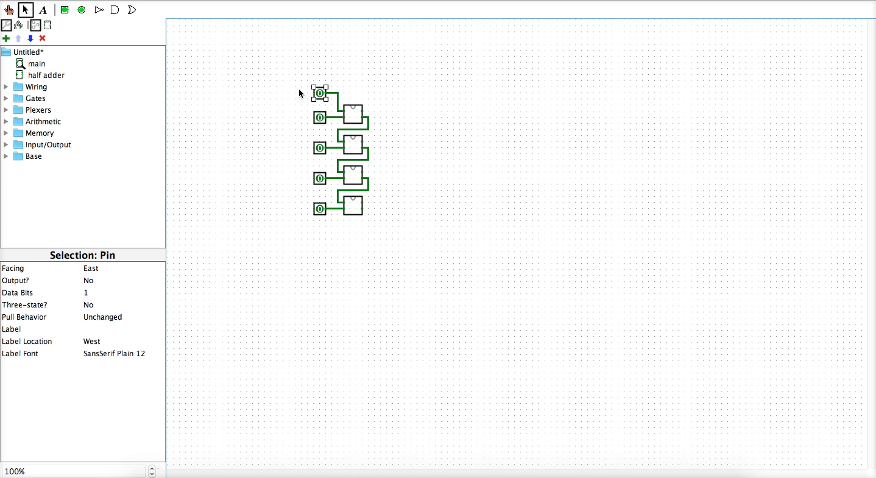
pyautogui.click(44, 10)
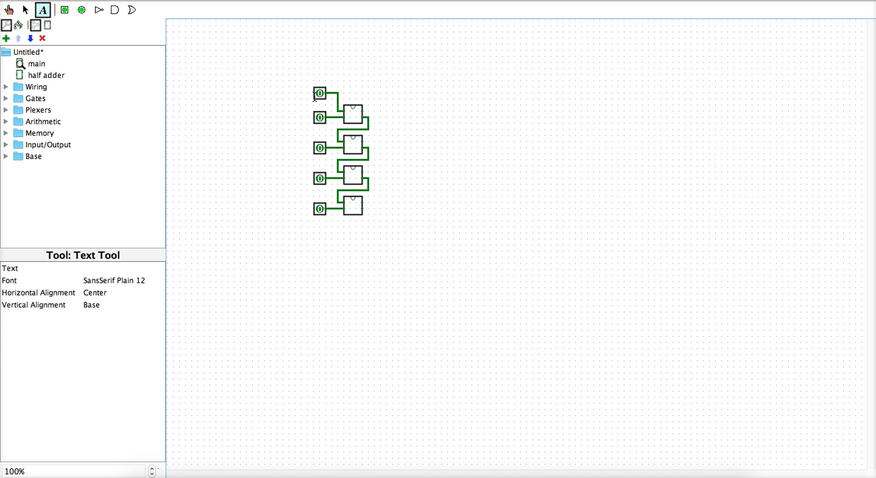
# Label the top three input pins Inc, A0 and A1
pyautogui.click(319, 93)
pyautogui.write('Ind')
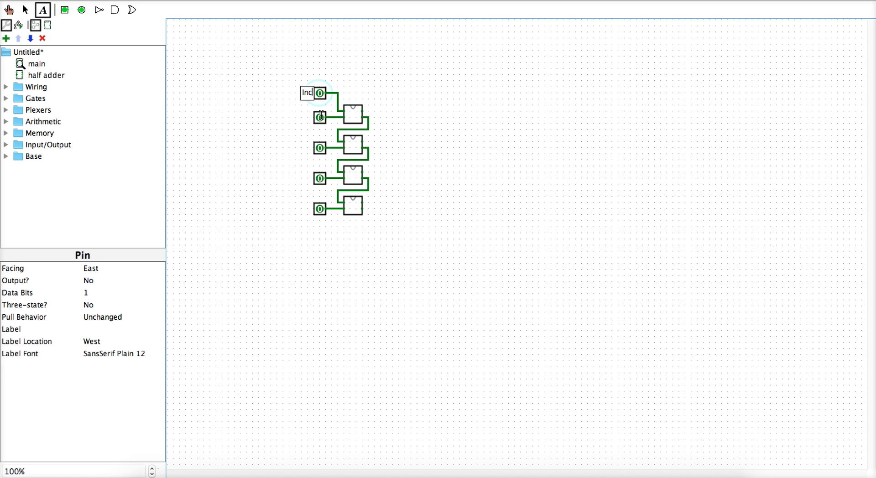
pyautogui.click(320, 118)
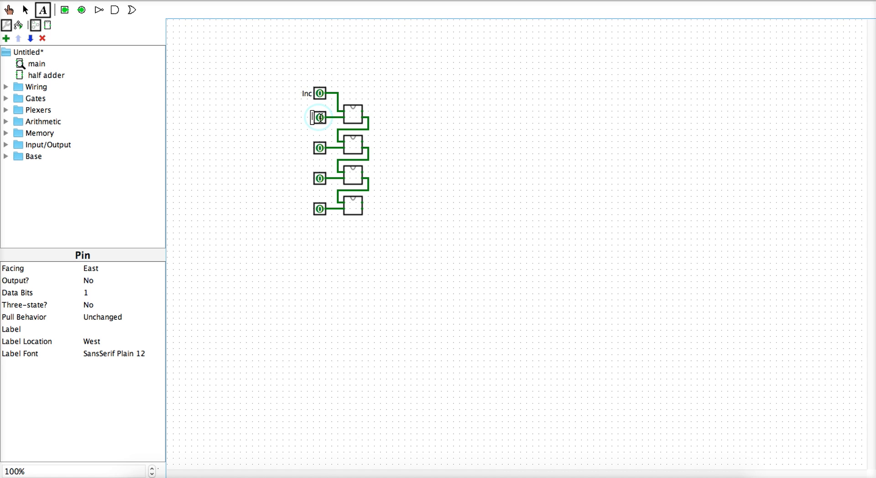
pyautogui.write('A0')
pyautogui.click(321, 148)
pyautogui.write('A')
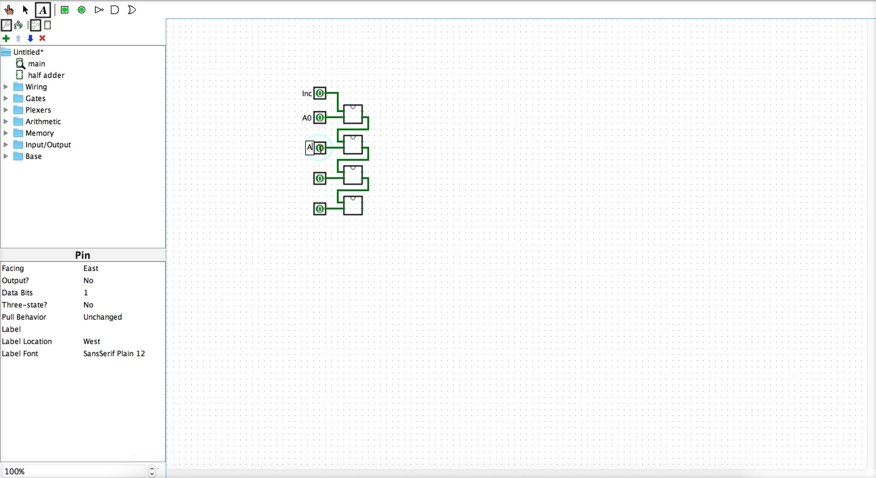
pyautogui.write('1')
# Label the remaining input pins A2 and A3, correcting the mistyped A4
pyautogui.click(321, 178)
pyautogui.write('A')
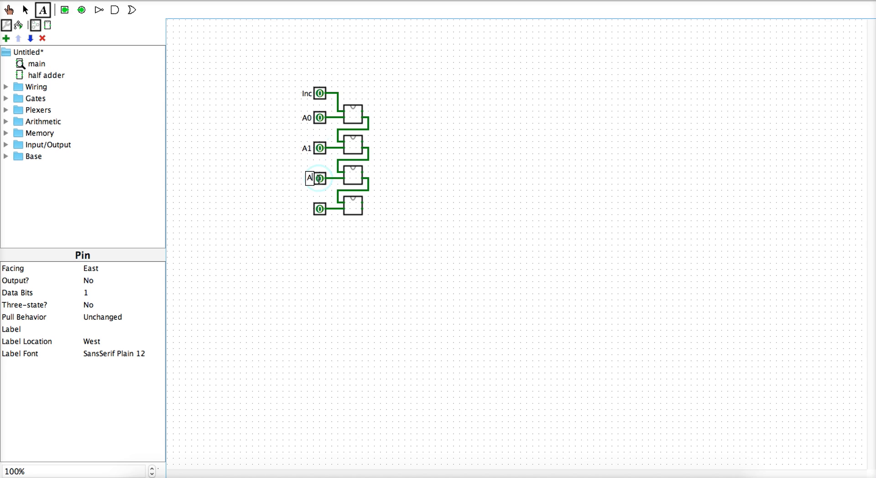
pyautogui.write('2')
pyautogui.click(320, 209)
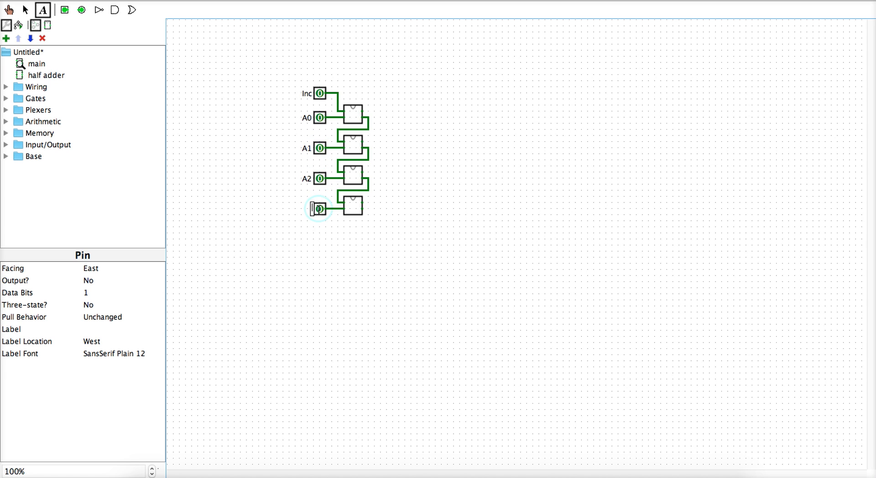
pyautogui.write('A4')
pyautogui.press('BackSpace')
pyautogui.write('3')
pyautogui.click(25, 9)
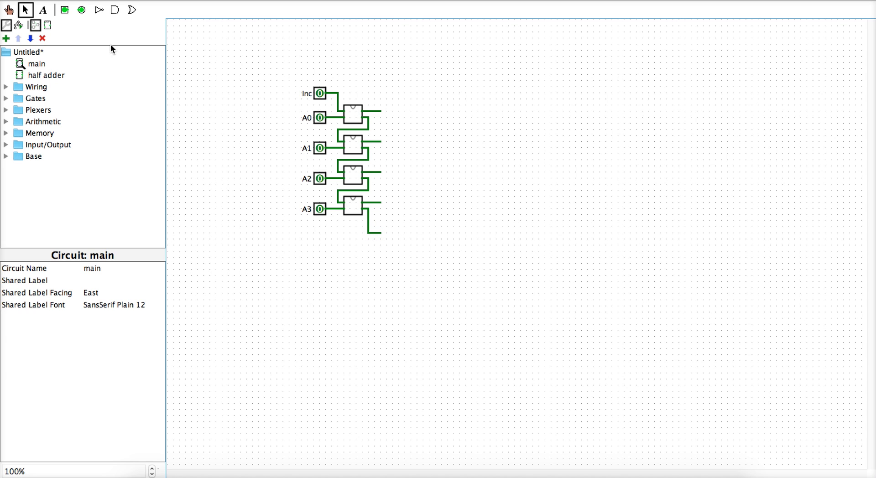
# Place an output pin on the top adder's sum wire and copy pins down to the other sums
pyautogui.click(82, 9)
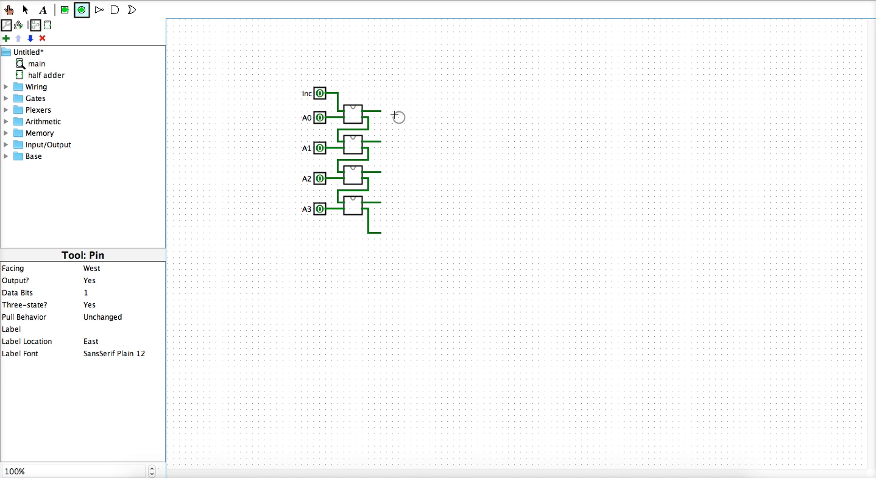
pyautogui.click(382, 111)
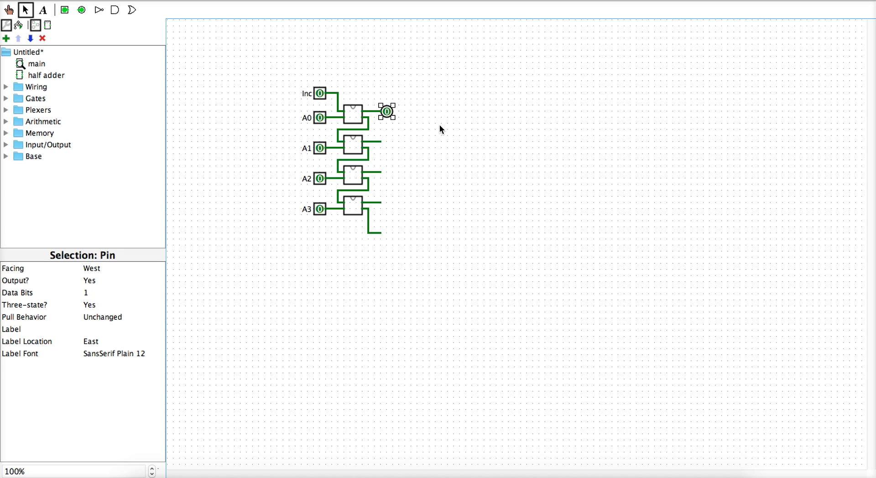
pyautogui.moveTo(393, 118); pyautogui.dragTo(376, 99)
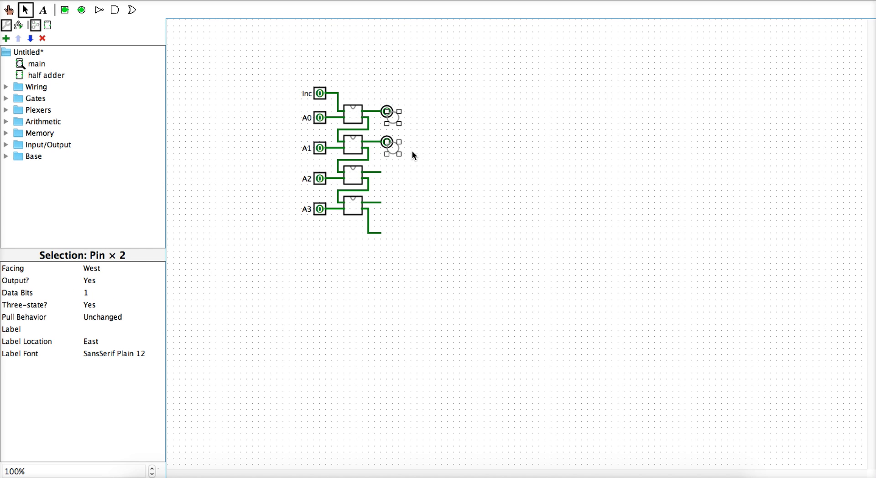
pyautogui.moveTo(399, 154); pyautogui.dragTo(403, 211)
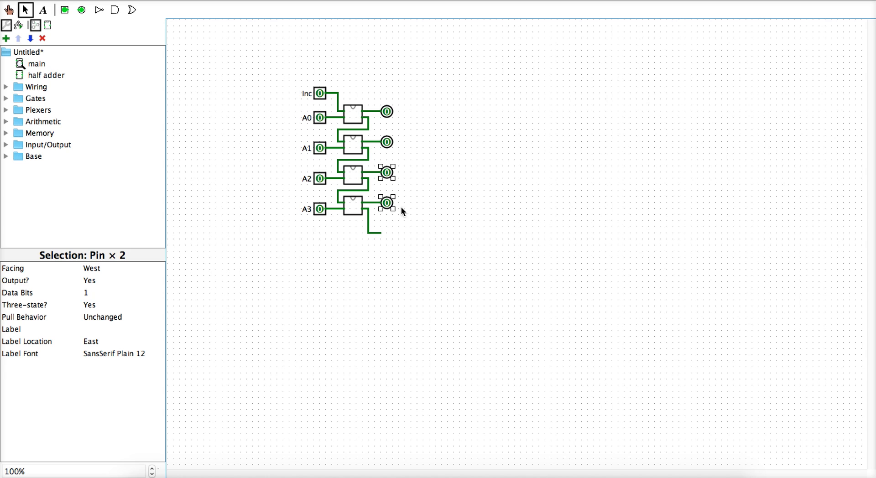
# Add an output pin at the end of the bottom adder's carry wire
pyautogui.click(81, 9)
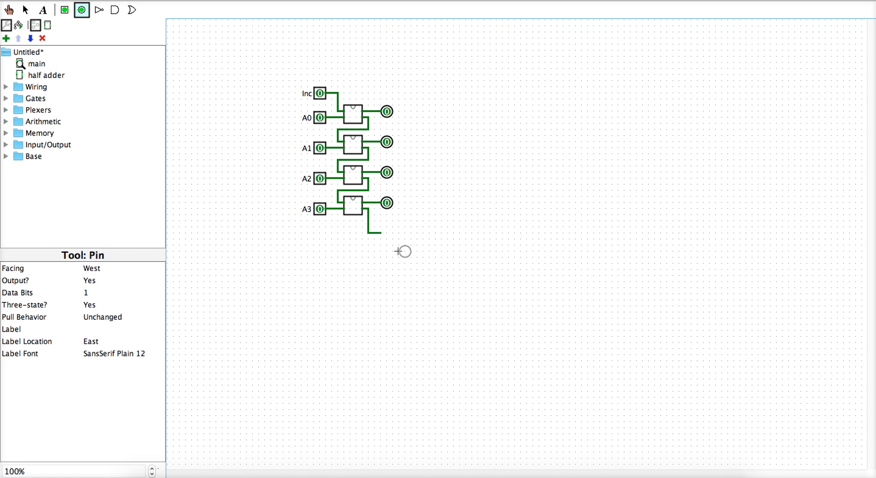
pyautogui.click(387, 234)
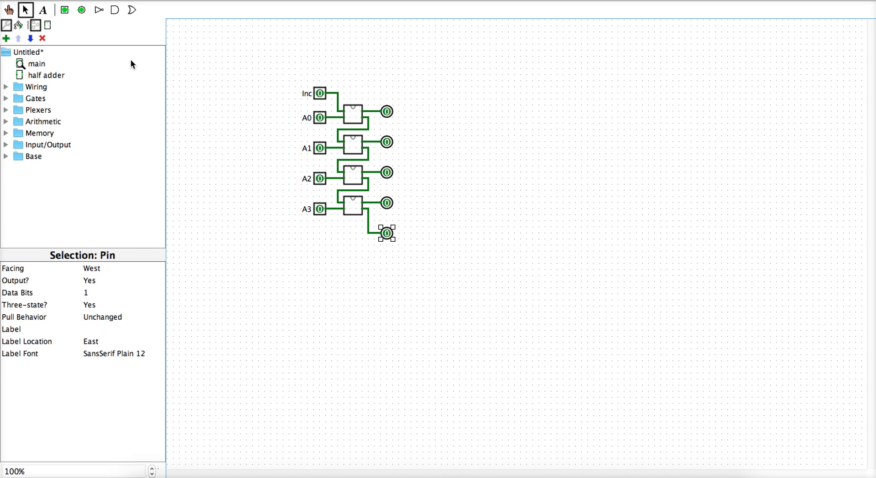
pyautogui.click(44, 11)
pyautogui.click(387, 111)
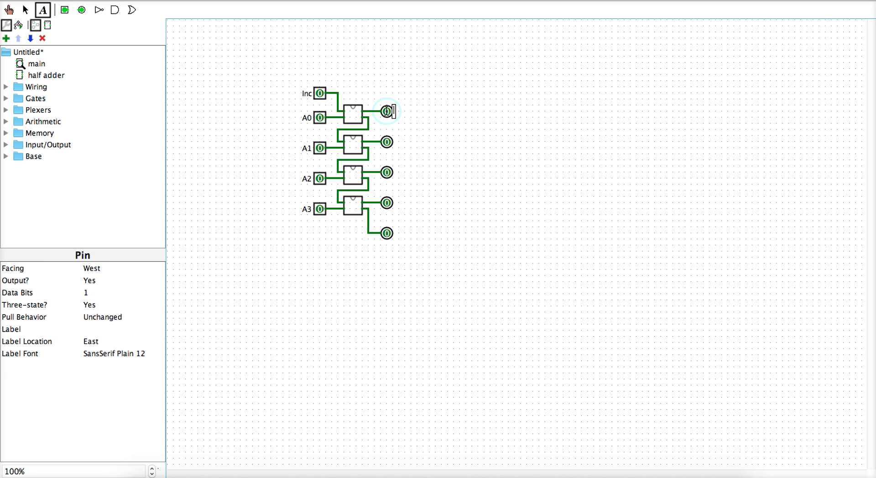
# Label the top two output pins S0 and S1
pyautogui.write('C0')
pyautogui.press('BackSpace')
pyautogui.press('BackSpace')
pyautogui.write('S0')
pyautogui.click(387, 142)
pyautogui.write('S1')
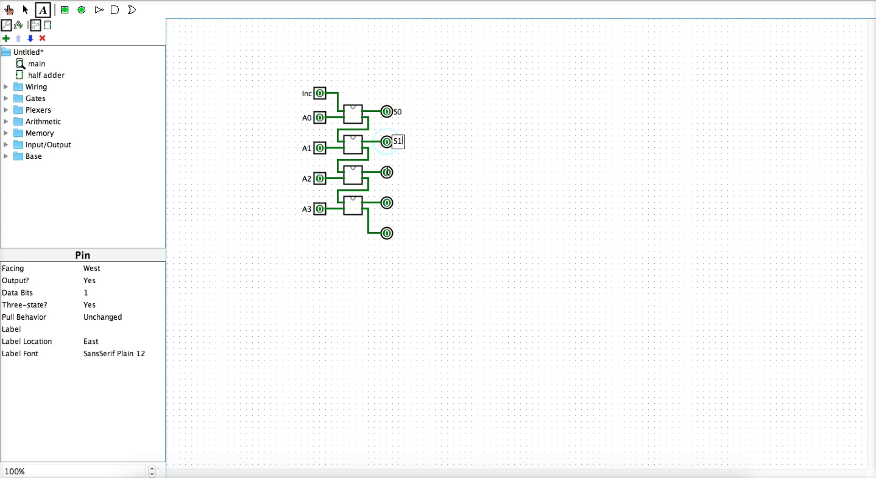
# Label the remaining output pins S2, S3 and Cout
pyautogui.click(388, 172)
pyautogui.write('S2')
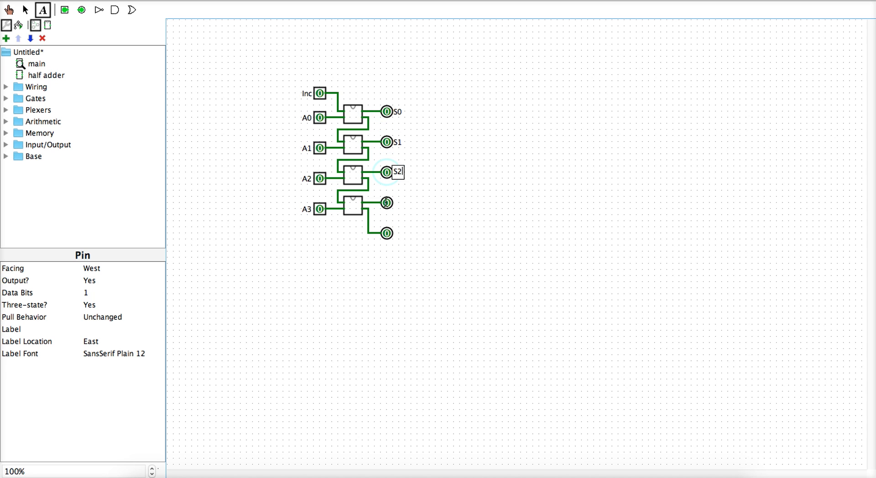
pyautogui.click(387, 203)
pyautogui.write('S3')
pyautogui.click(388, 233)
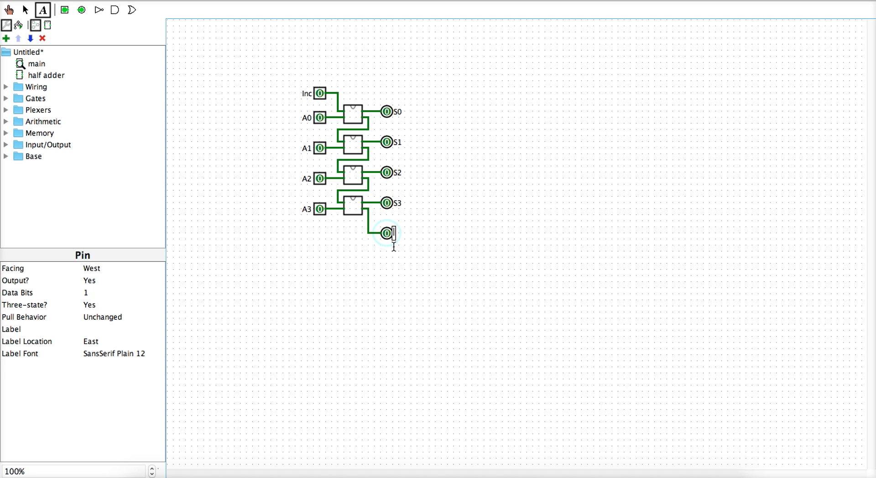
pyautogui.write('Cout')
pyautogui.click(9, 10)
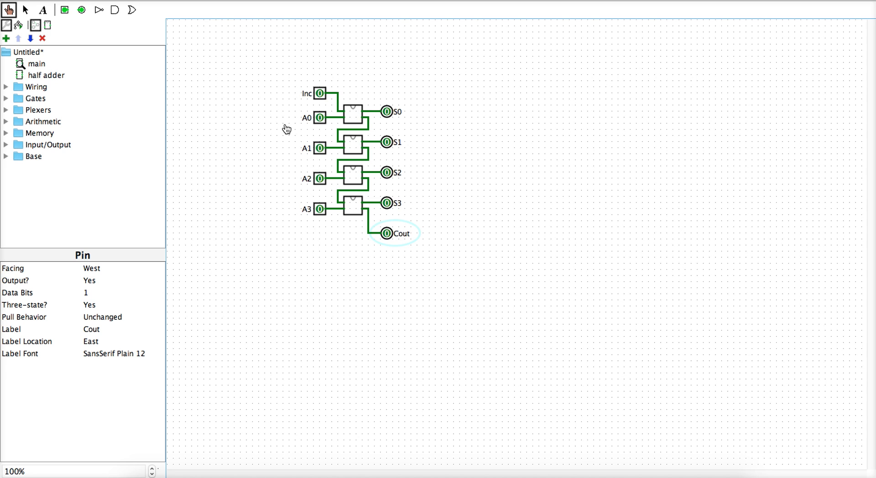
# Test A0–A2 high with Inc set to 1, then reset all inputs to 0
pyautogui.click(320, 178)
pyautogui.click(320, 148)
pyautogui.click(320, 118)
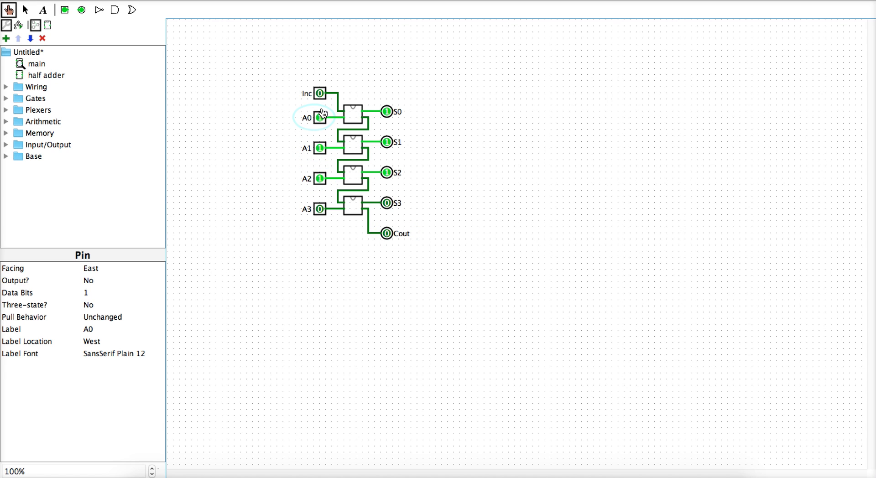
pyautogui.click(321, 94)
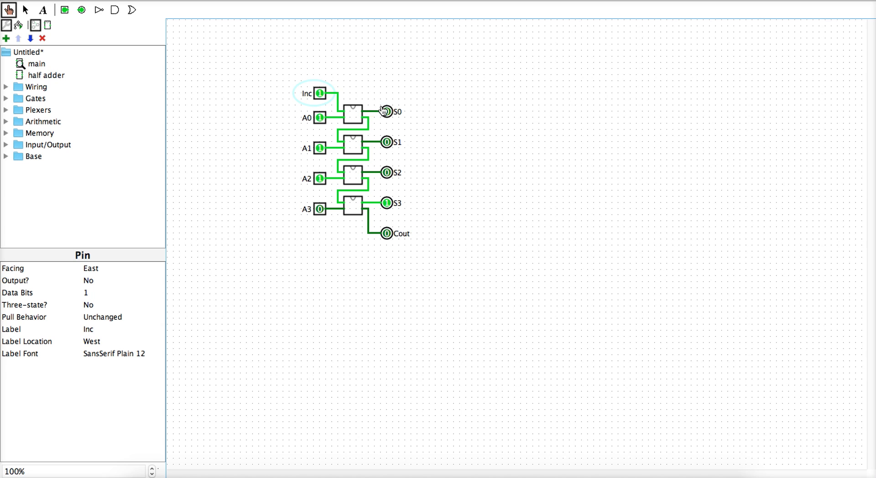
pyautogui.click(321, 97)
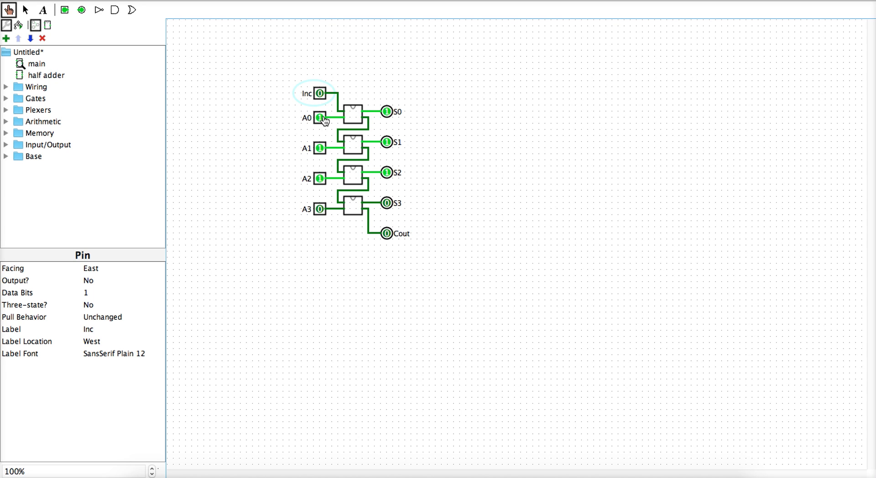
pyautogui.click(320, 119)
pyautogui.click(321, 148)
pyautogui.click(320, 179)
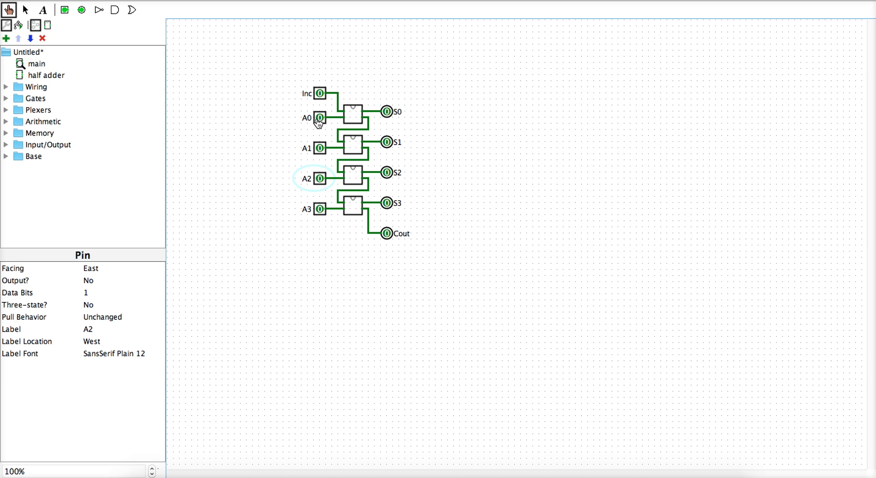
# Test A0 and A2 high with Inc 1, then clear those inputs
pyautogui.click(321, 179)
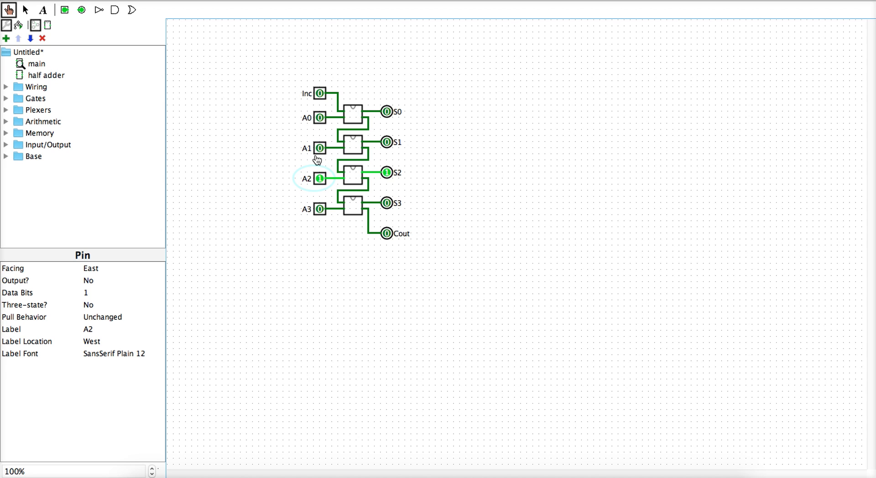
pyautogui.click(321, 118)
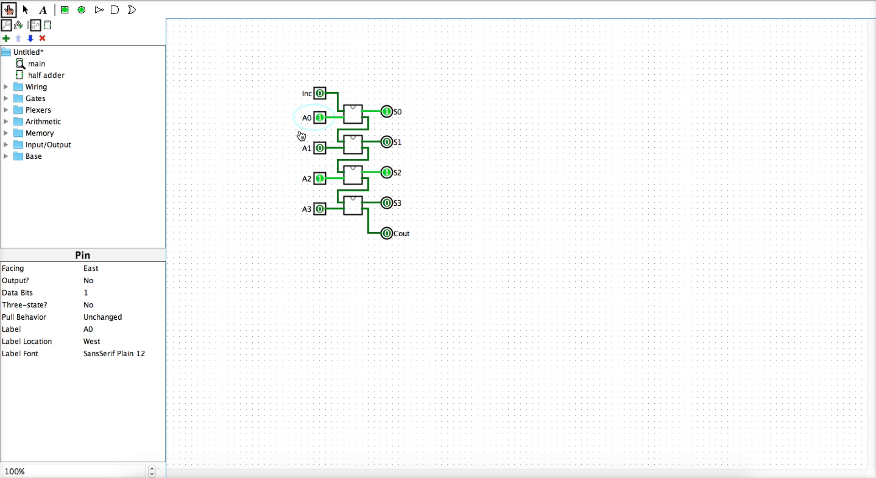
pyautogui.click(321, 94)
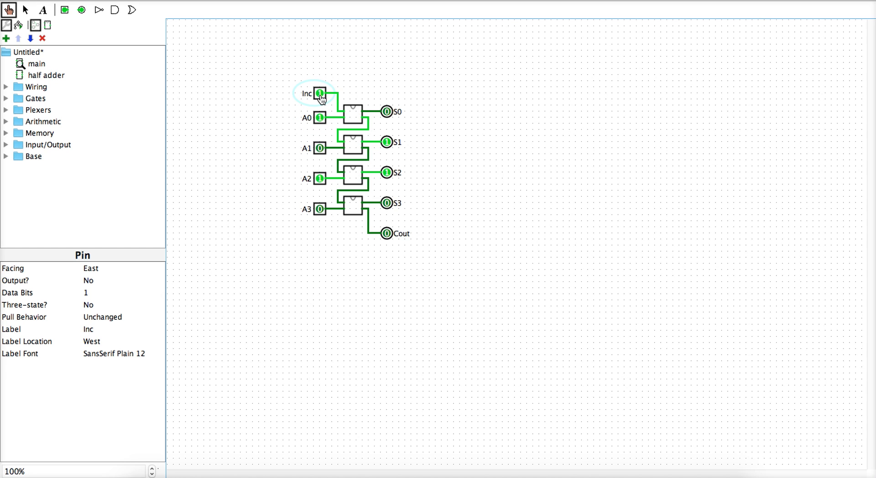
pyautogui.click(321, 95)
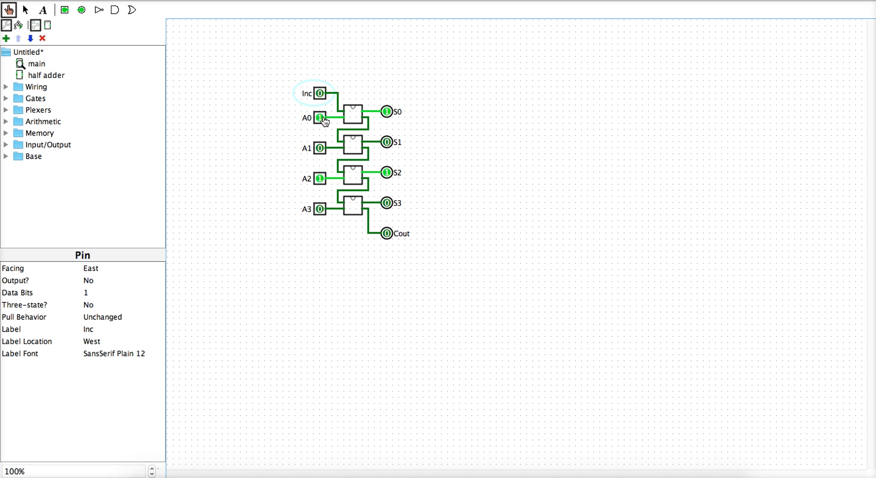
pyautogui.click(321, 118)
pyautogui.click(321, 178)
pyautogui.click(321, 178)
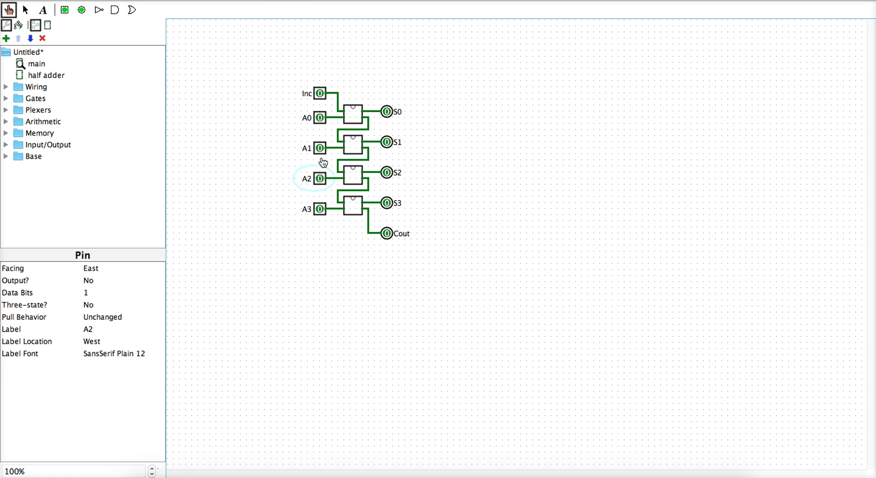
# Set A0–A3 all to 1 and toggle Inc to ripple the carry into Cout
pyautogui.click(321, 122)
pyautogui.click(321, 148)
pyautogui.click(321, 178)
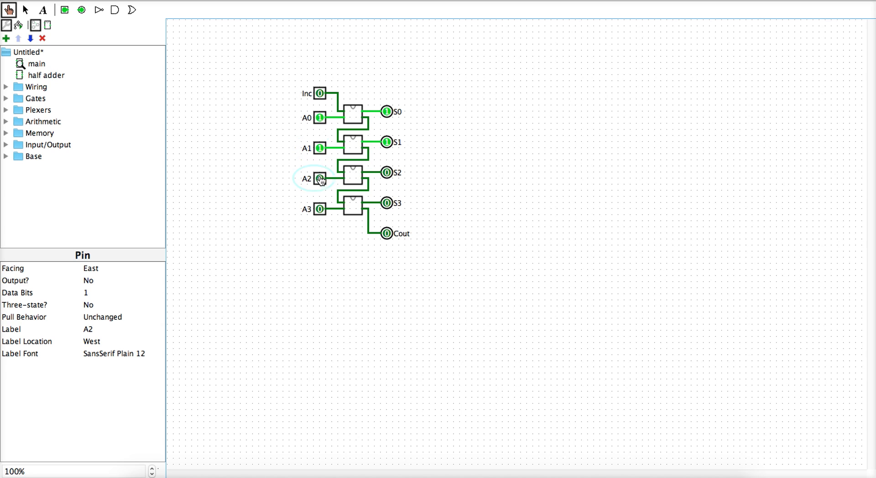
pyautogui.click(321, 209)
pyautogui.click(320, 94)
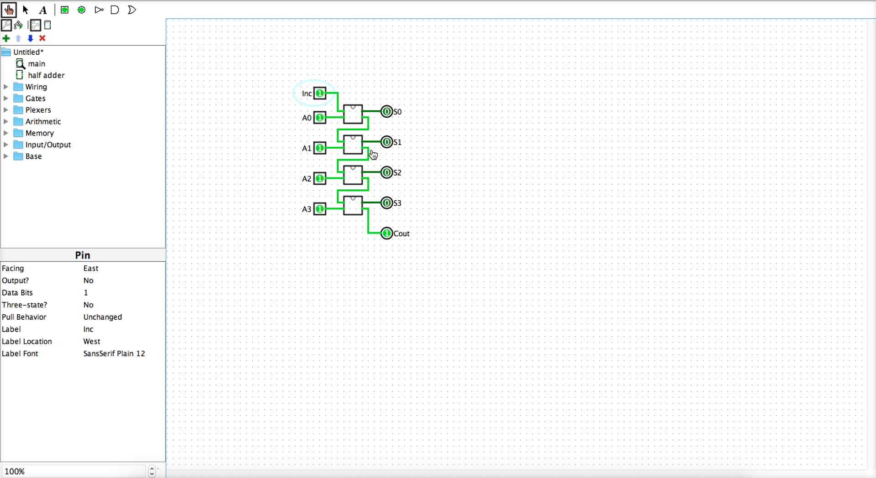
pyautogui.click(321, 94)
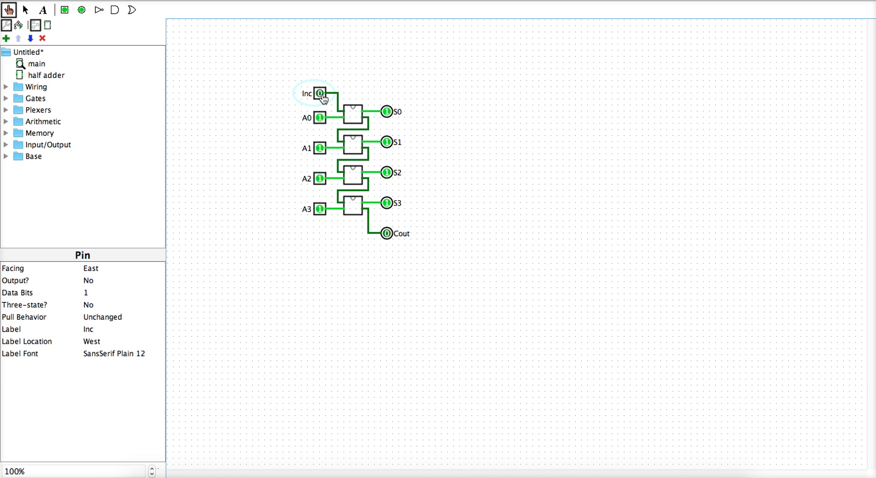
pyautogui.click(322, 95)
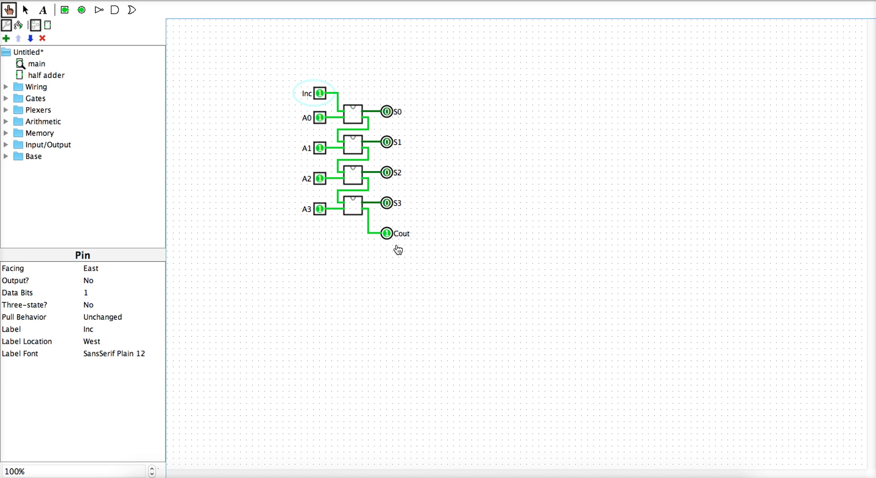
# Clear A0–A3 to 0 and set Inc to 1 so only S0 reads 1
pyautogui.click(320, 210)
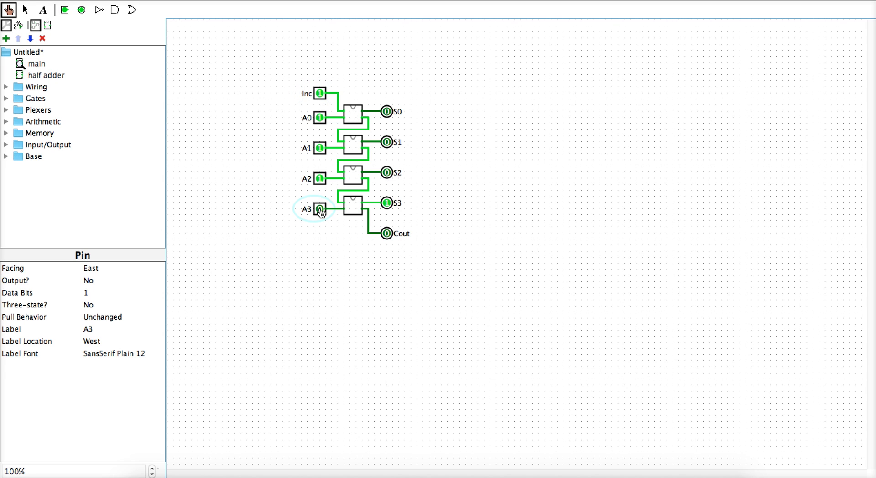
pyautogui.click(321, 181)
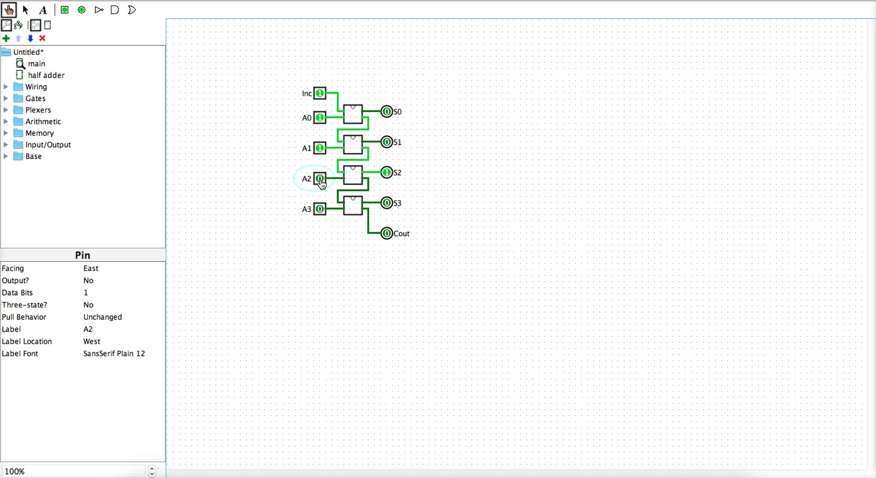
pyautogui.click(320, 148)
pyautogui.click(321, 119)
pyautogui.click(323, 94)
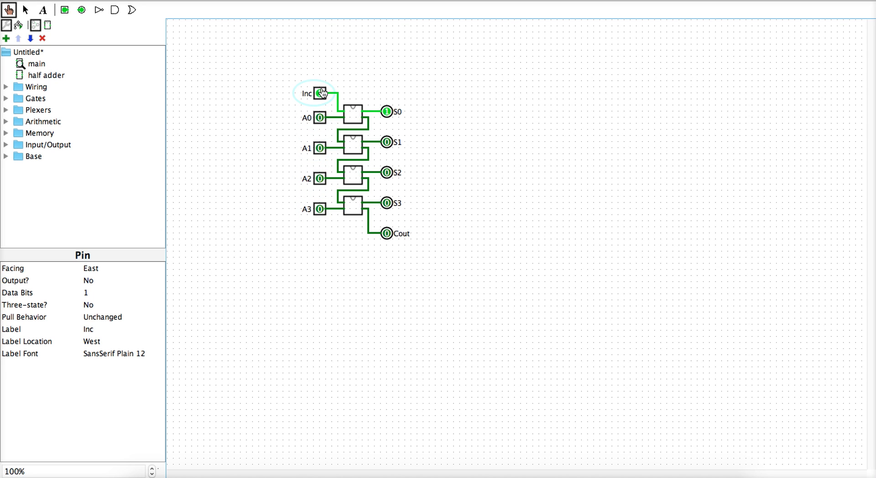